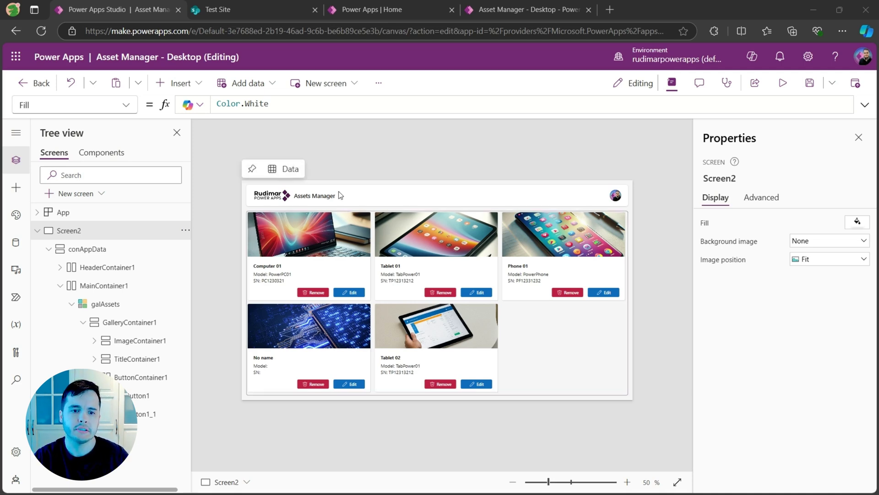
- Examine the OnSelect formulas of the Edit and Remove buttons on the Computer 01 card, including the Remove arguments
{"action": "left_click", "coordinate": [230, 10]}
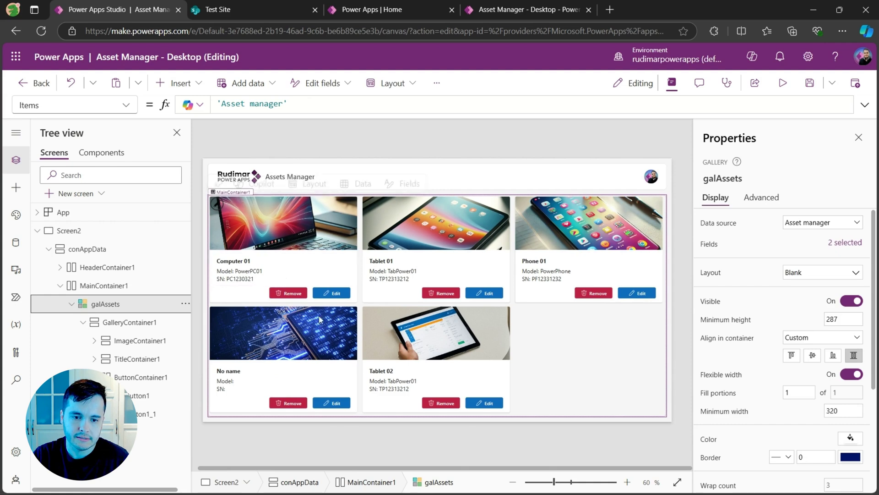
{"action": "left_click", "coordinate": [294, 296]}
{"action": "left_click", "coordinate": [336, 295]}
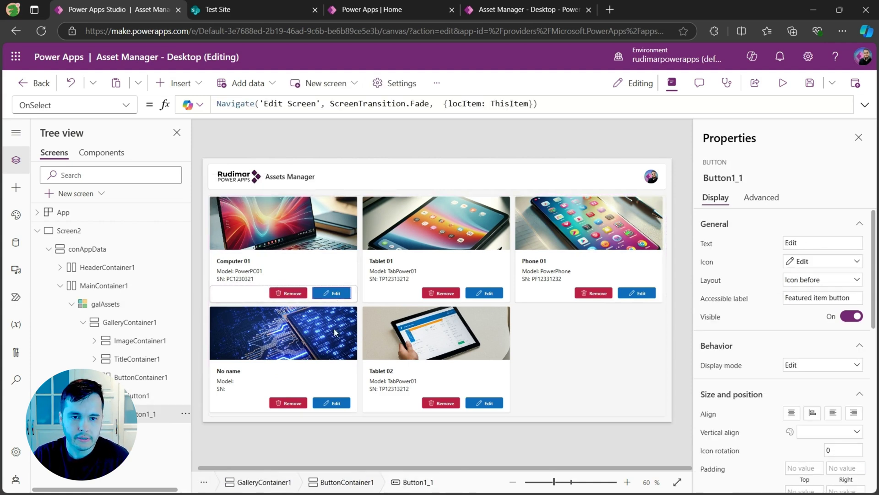
{"action": "left_click", "coordinate": [286, 293]}
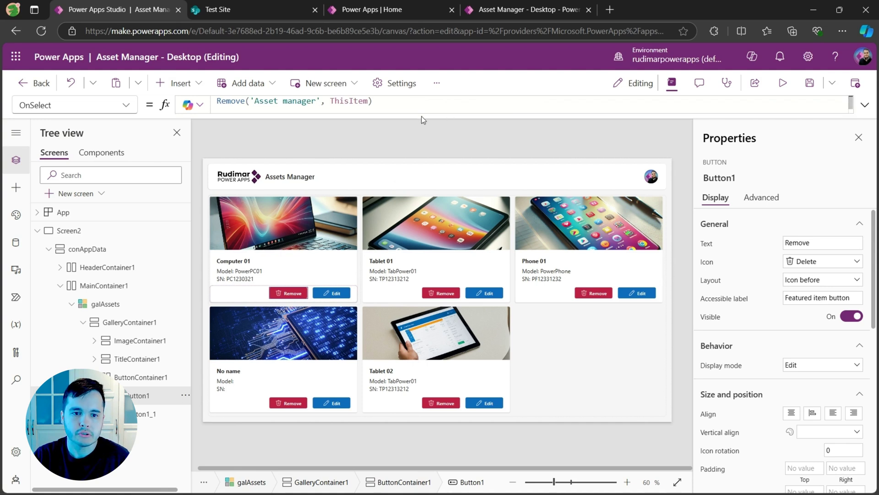
{"action": "left_click_drag", "start_coordinate": [250, 101], "coordinate": [321, 105]}
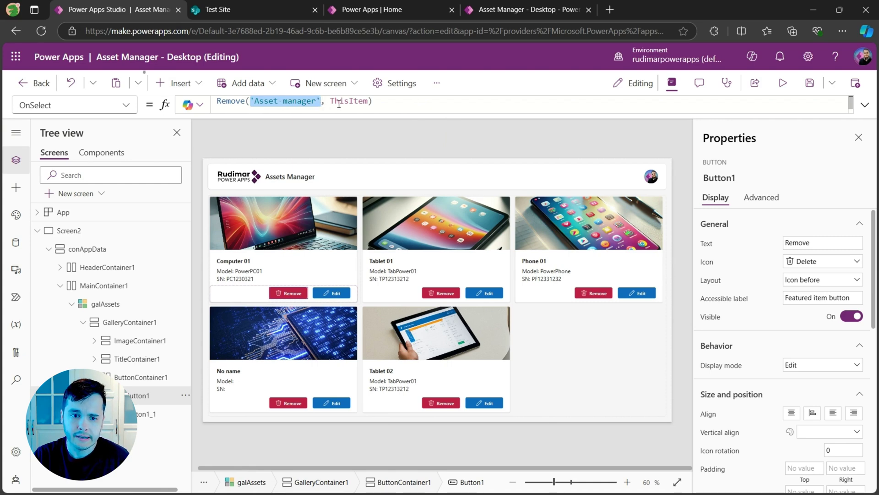
{"action": "double_click", "coordinate": [339, 105]}
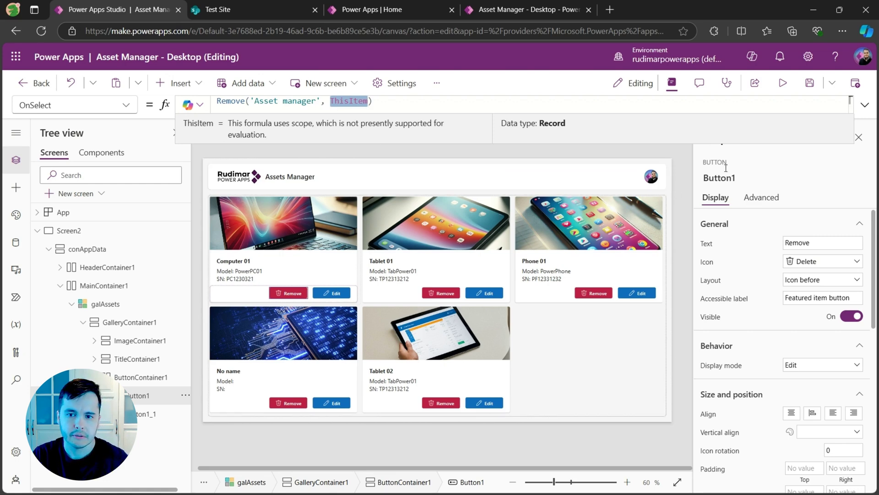
- Preview the app and remove the asset titled No name from the gallery
{"action": "left_click", "coordinate": [782, 83]}
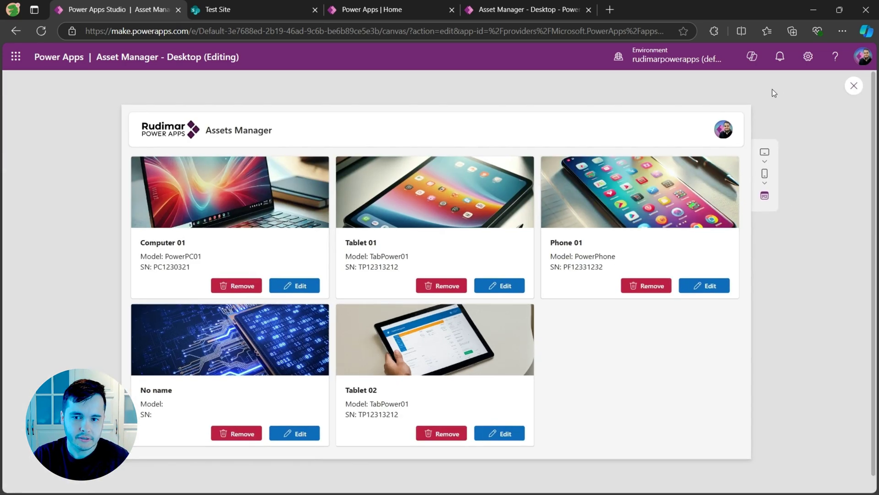
{"action": "left_click", "coordinate": [242, 436]}
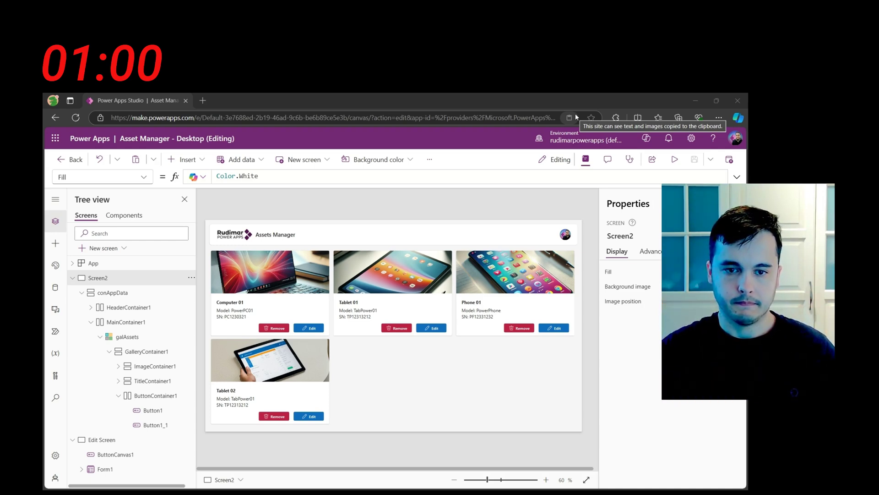
- Select Screen2, then open the YAML Snippets page of powerappstools.fly.dev in a new browser tab
{"action": "left_click", "coordinate": [267, 329]}
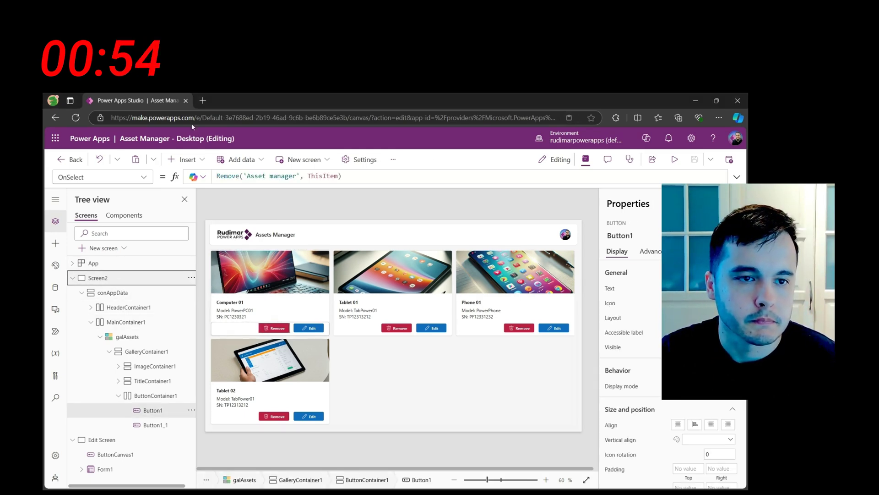
{"action": "left_click", "coordinate": [98, 278]}
{"action": "left_click", "coordinate": [203, 100]}
{"action": "type", "text": "powerappstools.fly.dev"}
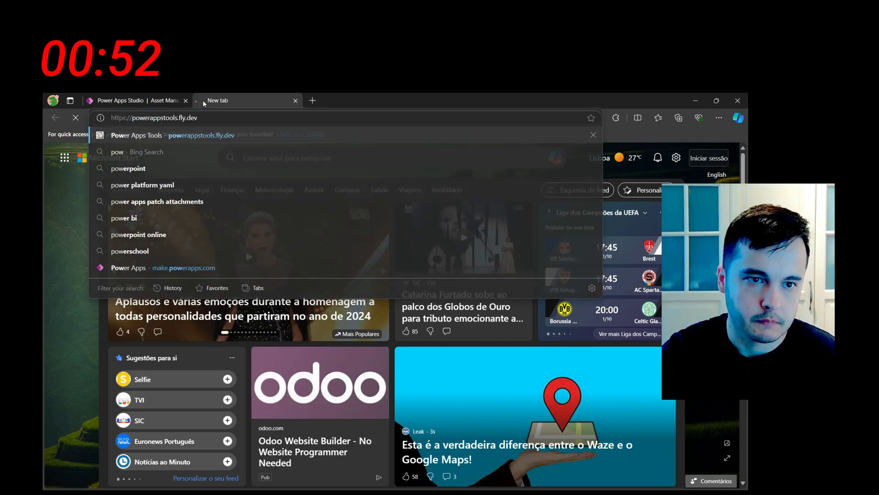
{"action": "key", "text": "Return"}
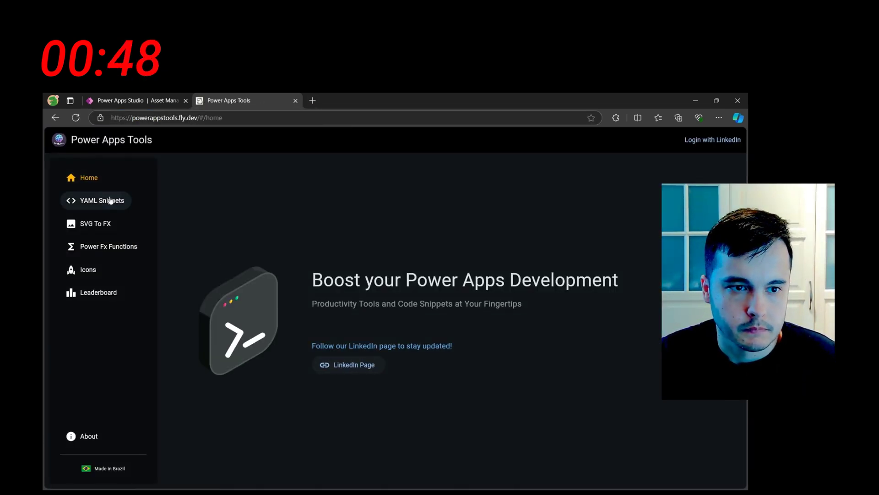
{"action": "left_click", "coordinate": [108, 204]}
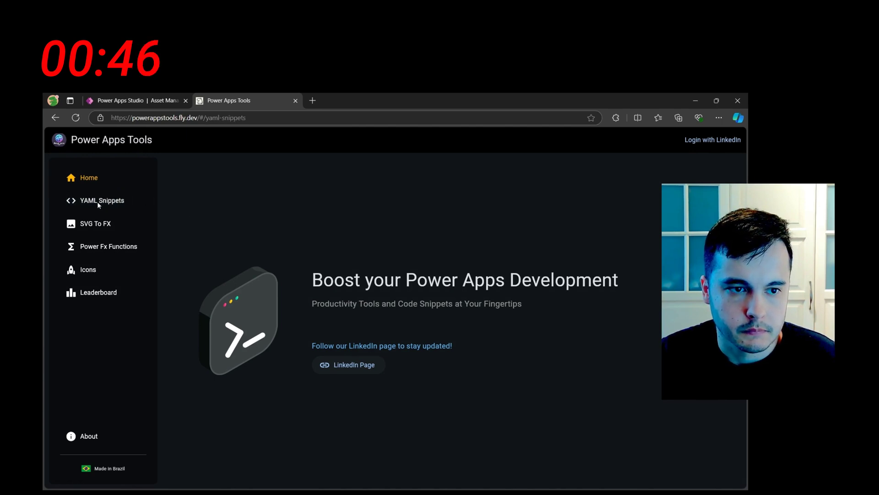
- Search the snippets for "dele" and copy the YAML of the Delete Confirmation Modal
{"action": "left_click", "coordinate": [242, 224]}
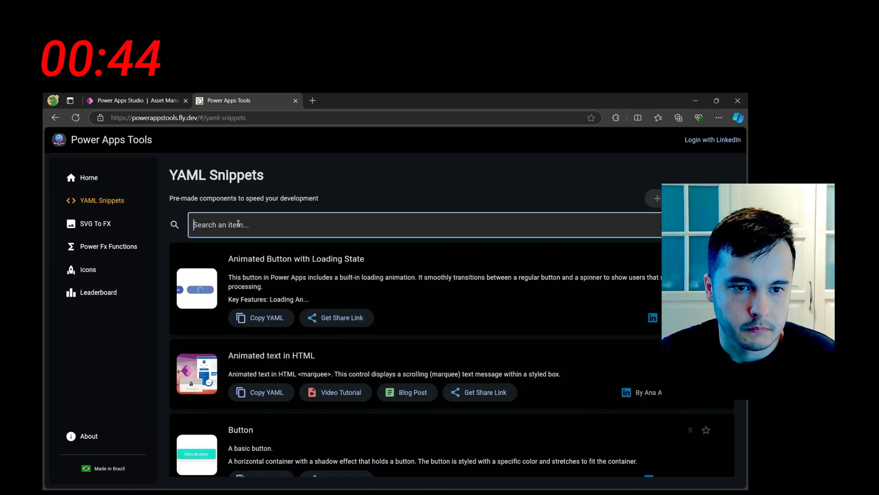
{"action": "type", "text": "dele"}
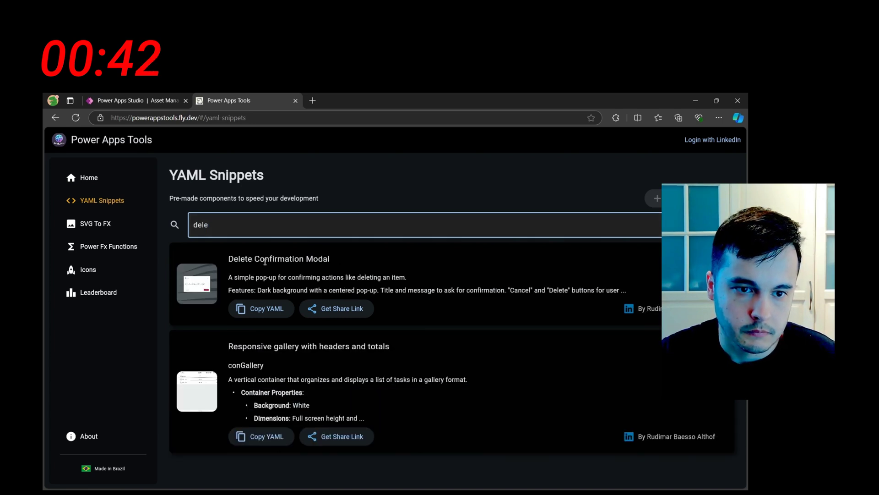
{"action": "left_click", "coordinate": [270, 309]}
- Switch back to Power Apps Studio and paste the copied modal code into Screen2
{"action": "left_click", "coordinate": [159, 103]}
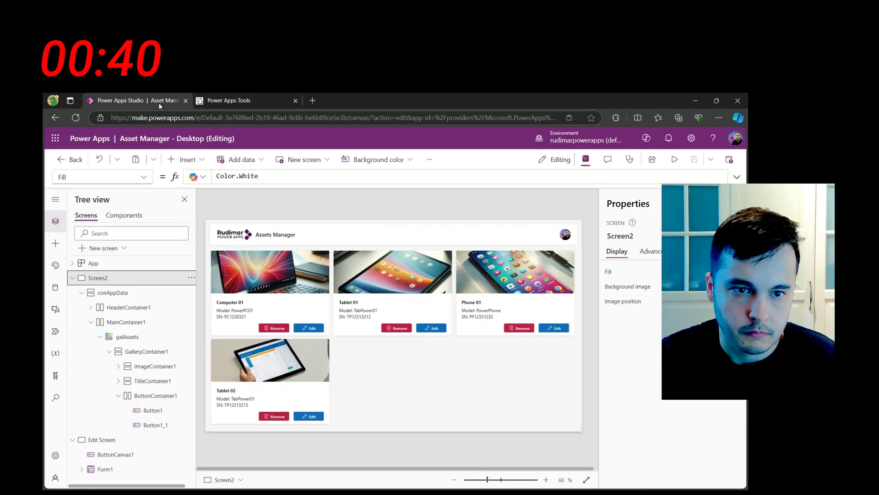
{"action": "left_click", "coordinate": [192, 277]}
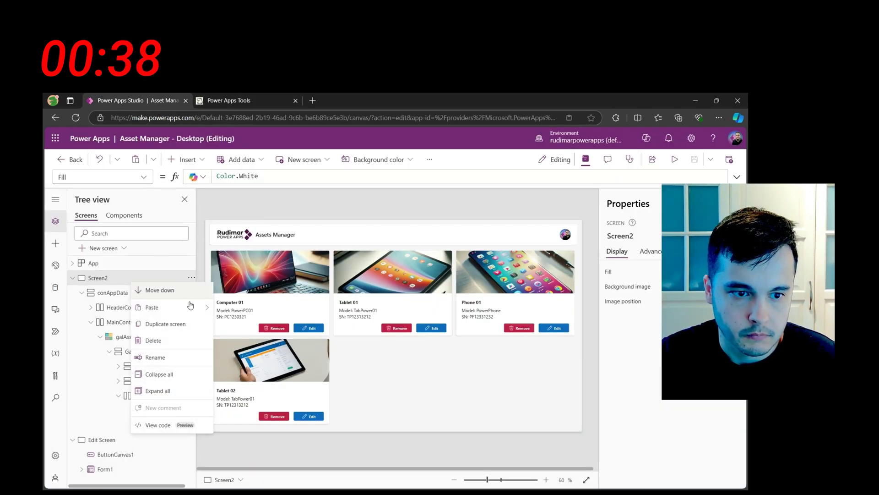
{"action": "mouse_move", "coordinate": [183, 307]}
{"action": "left_click", "coordinate": [279, 323]}
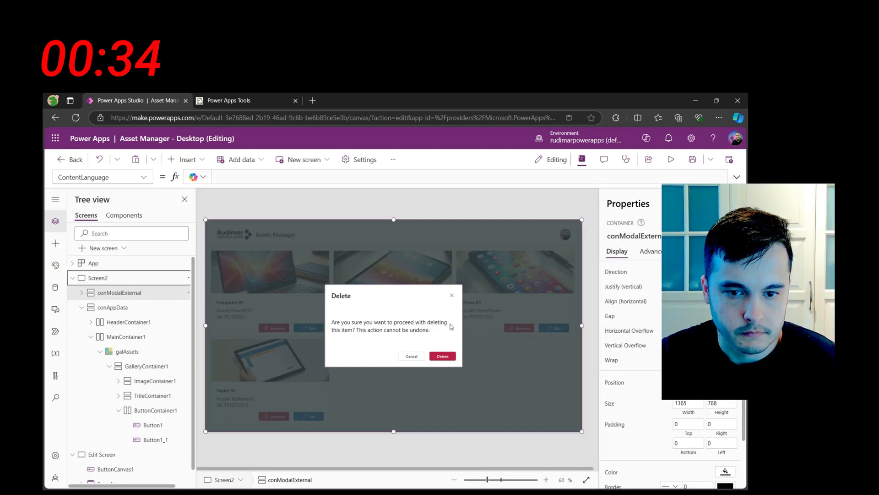
- Copy the modal close button's UpdateContext({locDisplayDeletePopUp: false}) formula to a new line in the Delete button's OnSelect, and run that button to hide the modal
{"action": "left_click", "coordinate": [451, 296]}
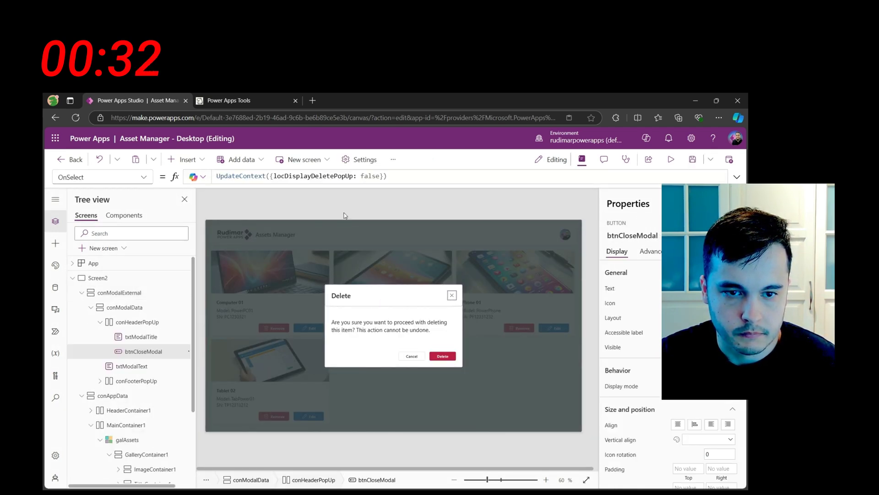
{"action": "triple_click", "coordinate": [412, 174]}
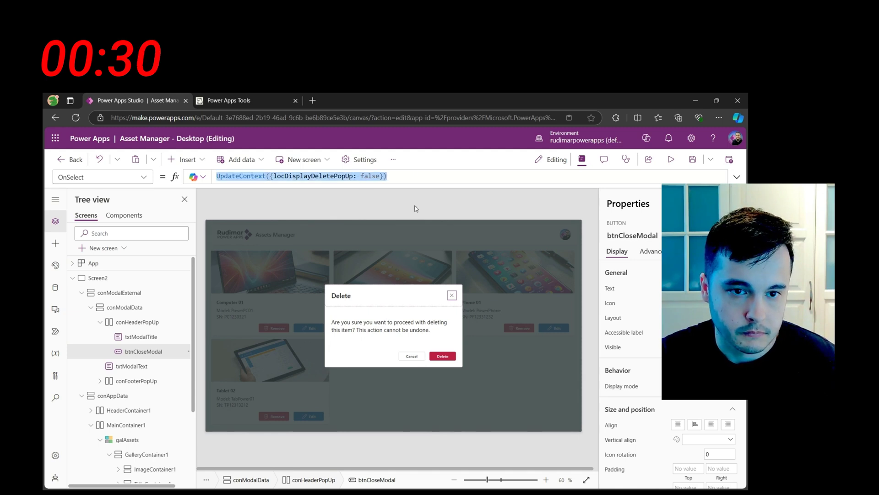
{"action": "left_click", "coordinate": [448, 357]}
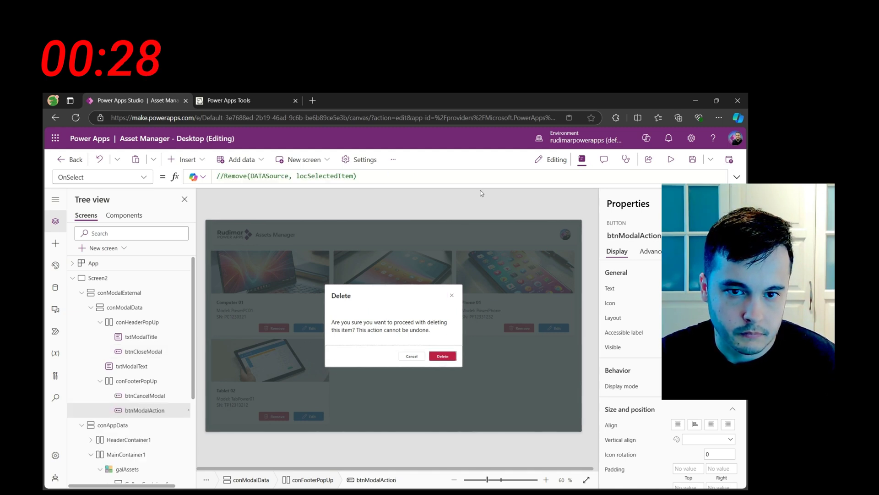
{"action": "left_click", "coordinate": [430, 180]}
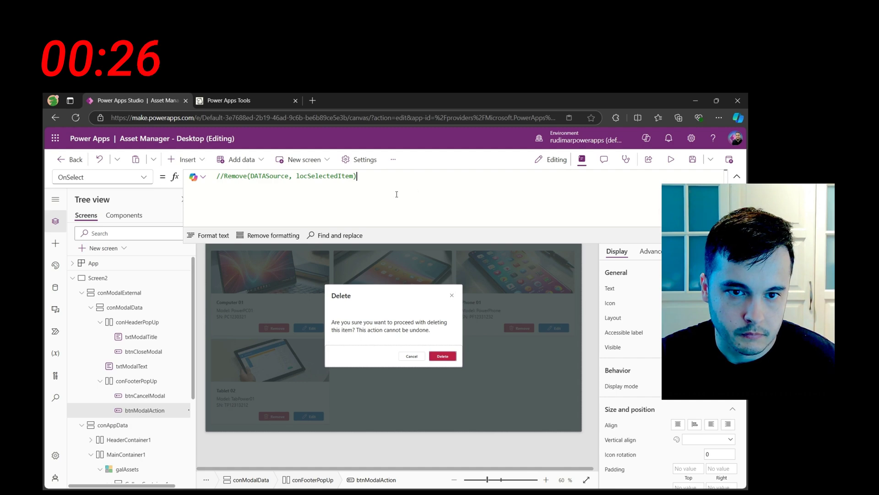
{"action": "key", "text": "Return"}
{"action": "key", "text": "ctrl+v"}
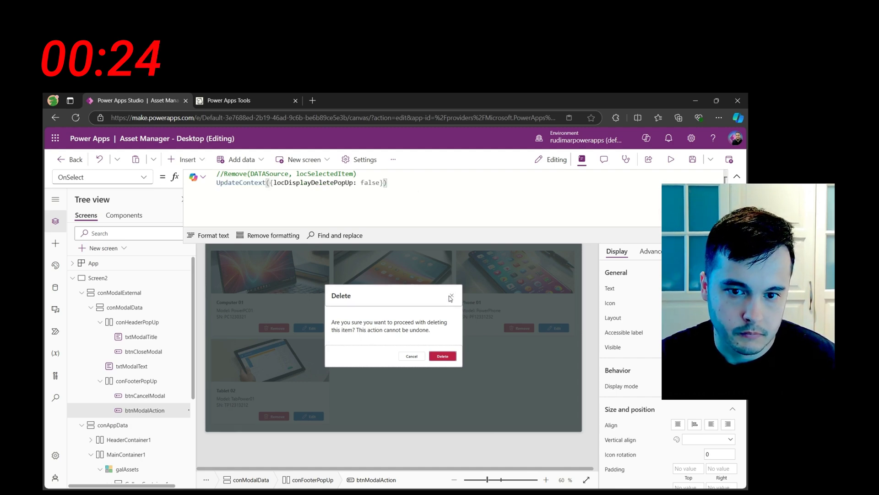
{"action": "left_click", "coordinate": [442, 356], "text": "alt"}
- Insert the copied UpdateContext line above the Remove line in the OnSelect formula of the gallery's Remove button
{"action": "left_click", "coordinate": [270, 330]}
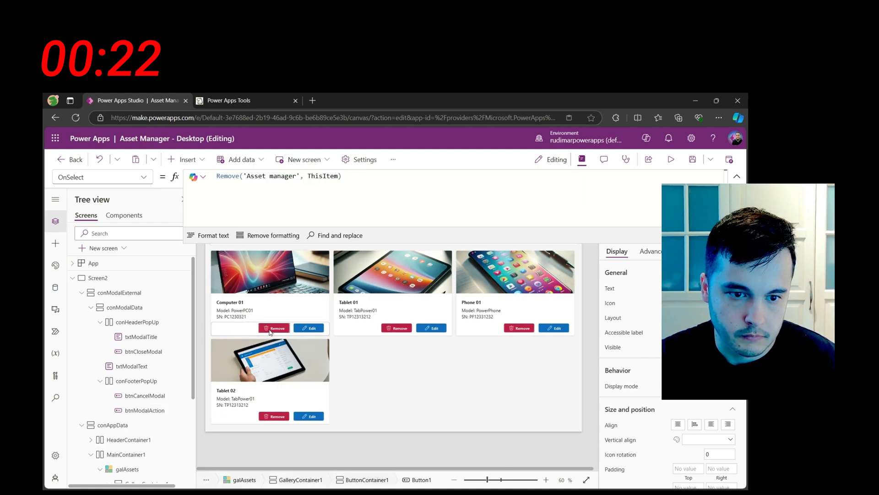
{"action": "left_click", "coordinate": [374, 176]}
{"action": "key", "text": "Home"}
{"action": "key", "text": "Return"}
{"action": "key", "text": "Up"}
{"action": "key", "text": "ctrl+v"}
- Set locDisplayDeletePopUp to true in the gallery Remove button's formula and end that line with a semicolon
{"action": "key", "text": "Left"}
{"action": "key", "text": "Left"}
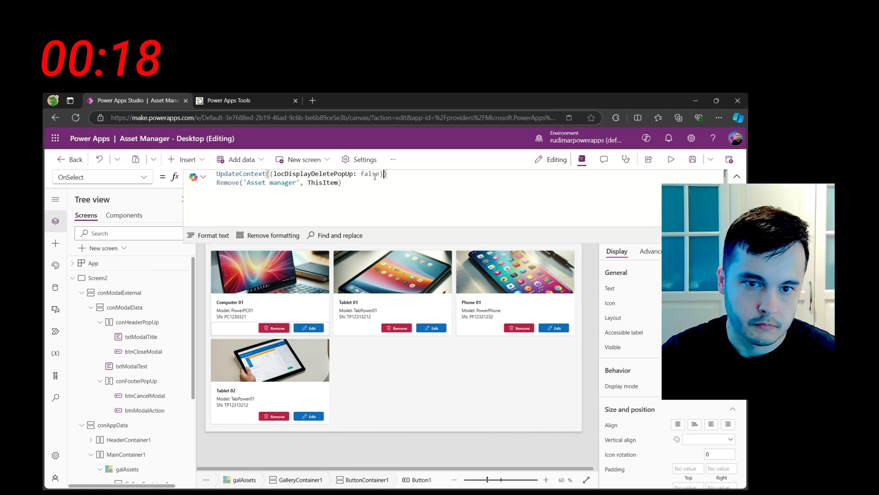
{"action": "key", "text": "BackSpace"}
{"action": "key", "text": "BackSpace"}
{"action": "key", "text": "BackSpace"}
{"action": "key", "text": "BackSpace"}
{"action": "key", "text": "BackSpace"}
{"action": "type", "text": "true"}
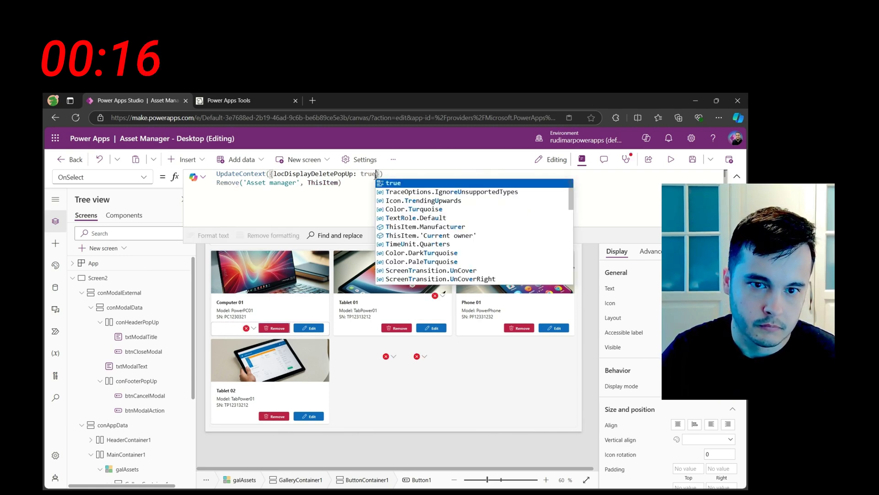
{"action": "key", "text": "End"}
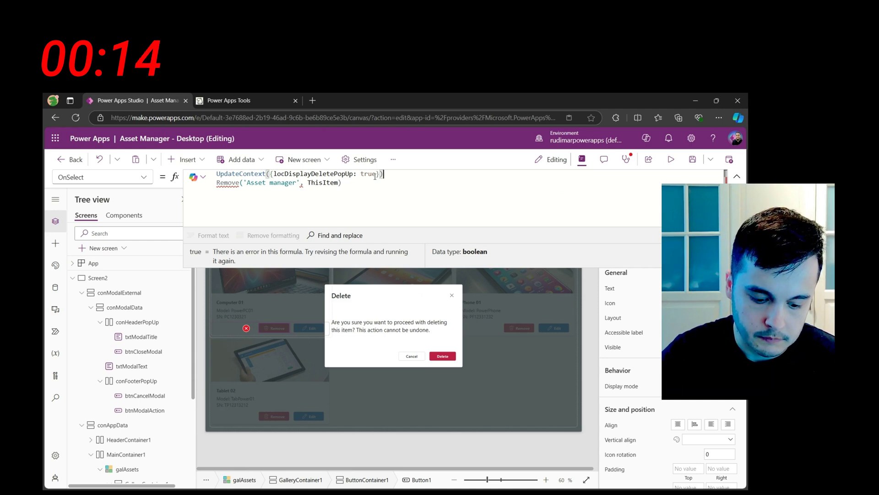
{"action": "type", "text": ";"}
- Add locSelectedItem: ThisItem to the UpdateContext record and delete the Remove('Asset manager', ThisItem) line below it
{"action": "left_click", "coordinate": [374, 177]}
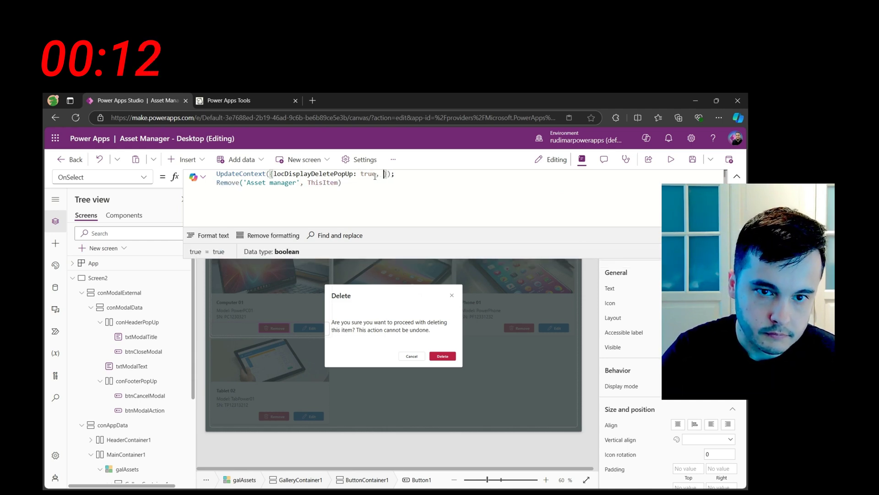
{"action": "type", "text": ", locSelec"}
{"action": "type", "text": "tedItem: This"}
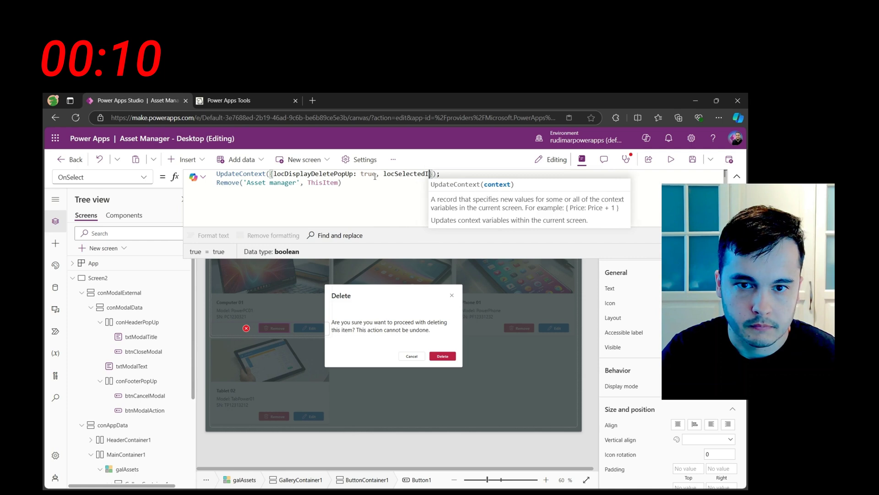
{"action": "type", "text": "Item"}
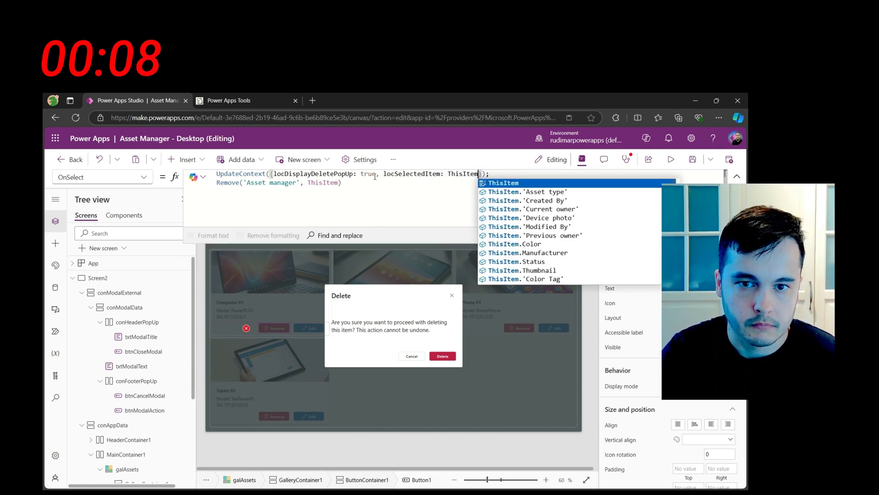
{"action": "left_click_drag", "start_coordinate": [347, 180], "coordinate": [214, 181]}
{"action": "key", "text": "BackSpace"}
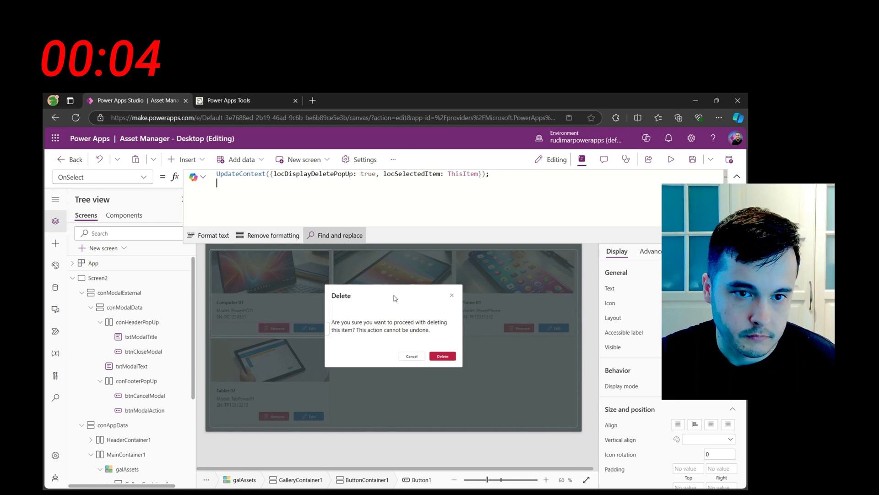
- Uncomment the Remove(DATASource, locSelectedItem) line in the modal Delete button's OnSelect and end it with ";;"
{"action": "left_click", "coordinate": [442, 356]}
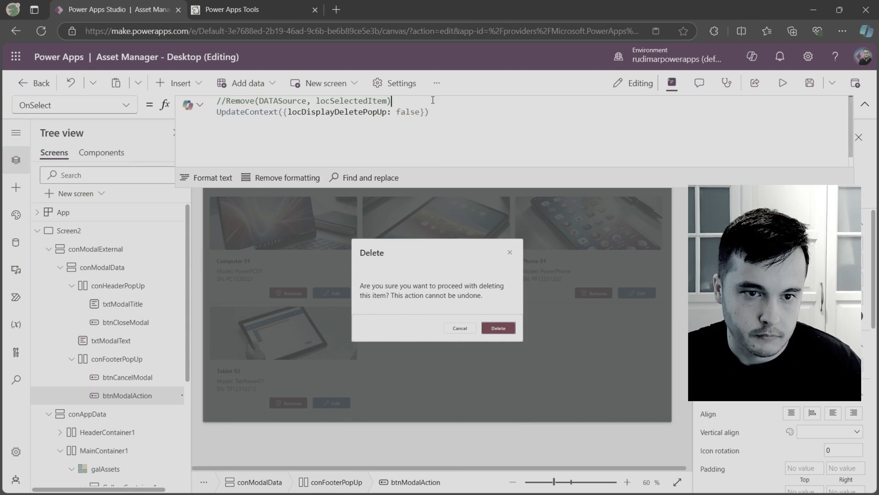
{"action": "key", "text": "BackSpace"}
{"action": "key", "text": "BackSpace"}
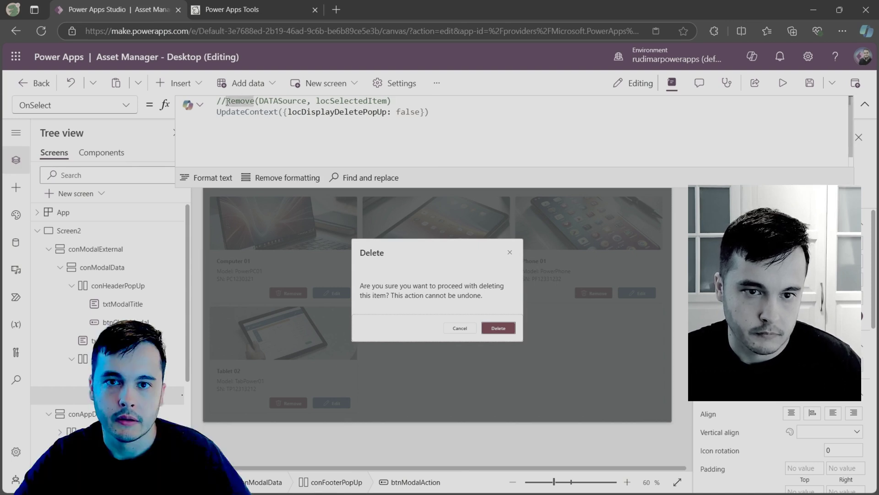
{"action": "left_click", "coordinate": [393, 102]}
{"action": "type", "text": ";;"}
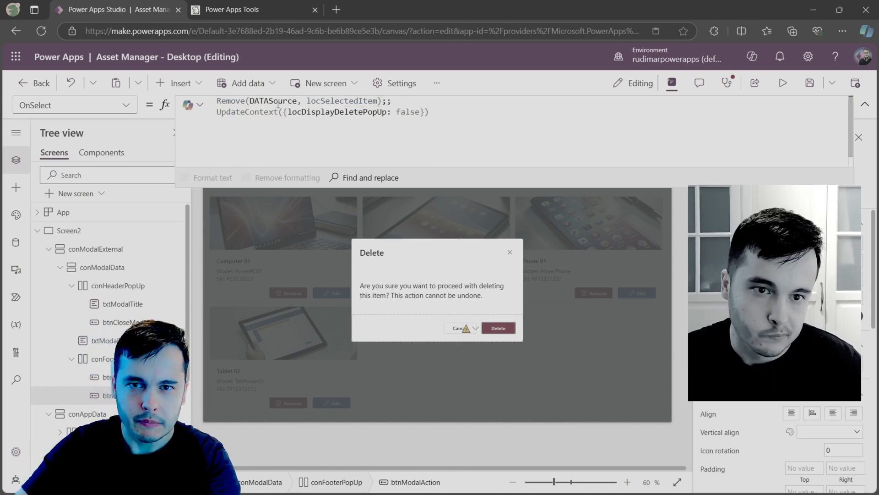
- Replace DATASource with 'Asset manager' in the modal Delete button's Remove call and end the line with a single semicolon
{"action": "double_click", "coordinate": [288, 102]}
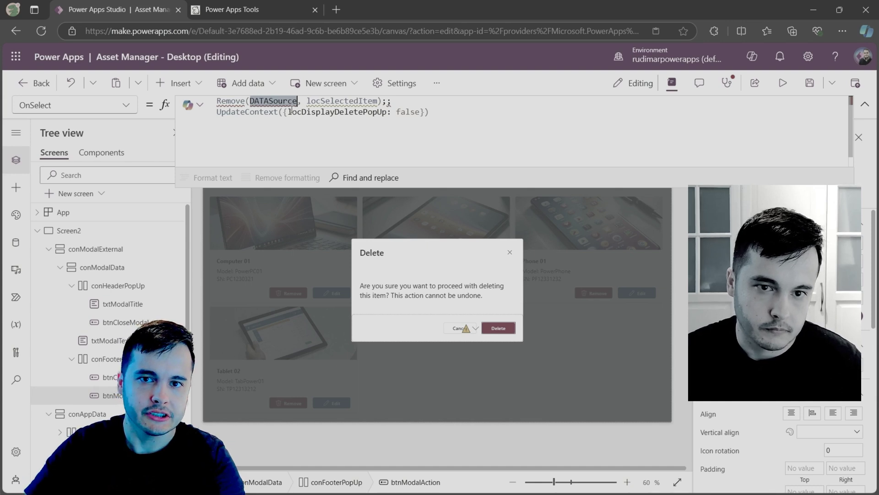
{"action": "left_click", "coordinate": [284, 102]}
{"action": "double_click", "coordinate": [284, 102]}
{"action": "key", "text": "BackSpace"}
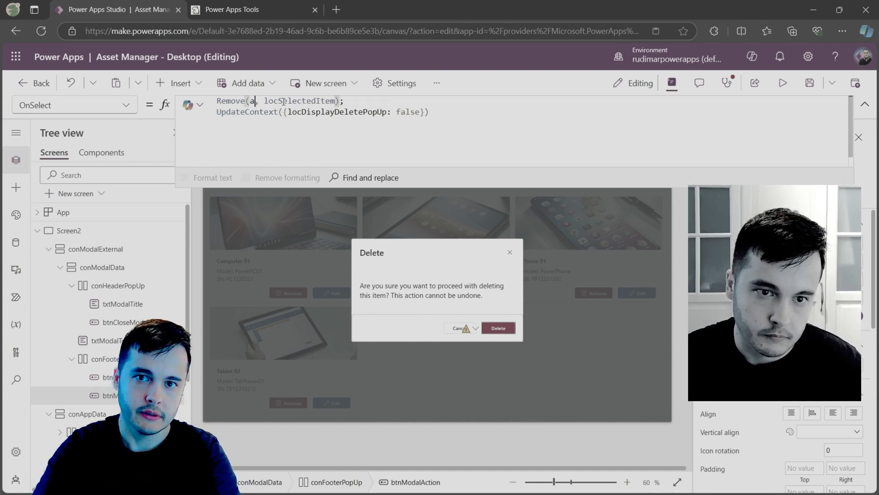
{"action": "type", "text": "'Asset manager'"}
{"action": "key", "text": "Tab"}
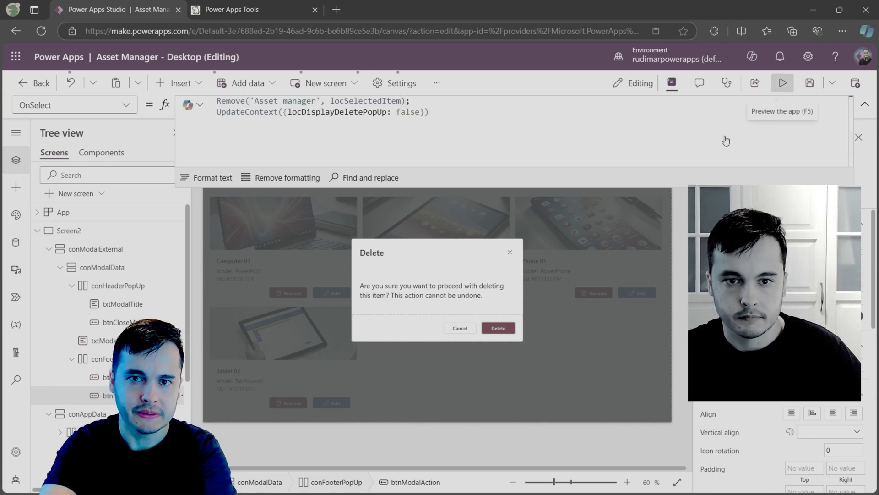
- Preview the app, dismiss the open pop-up, remove the Tablet 02 asset and confirm its deletion
{"action": "left_click", "coordinate": [783, 85]}
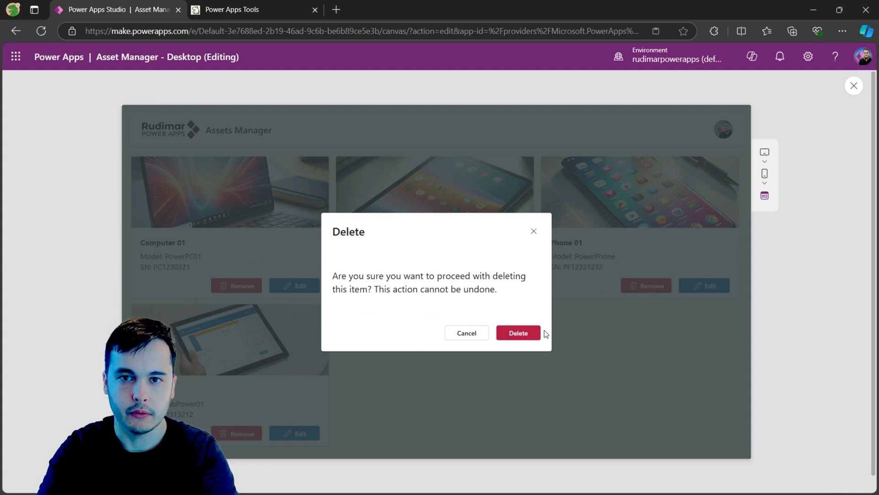
{"action": "left_click", "coordinate": [534, 231]}
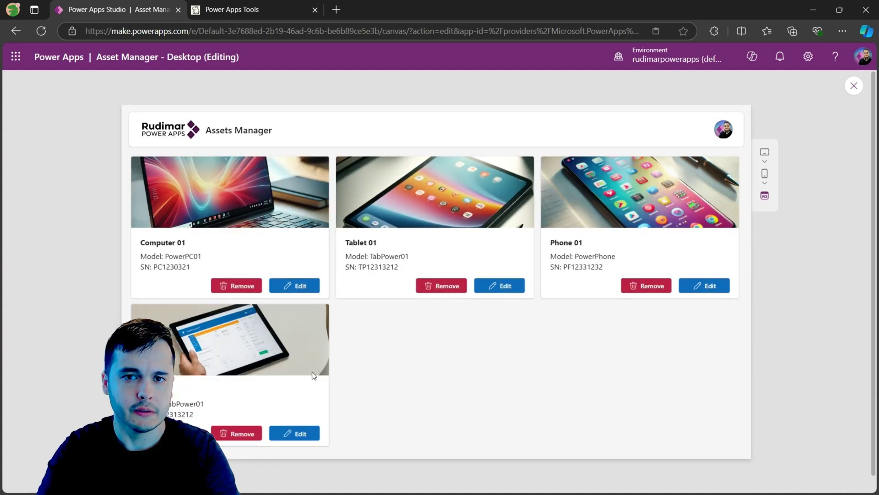
{"action": "left_click", "coordinate": [246, 433]}
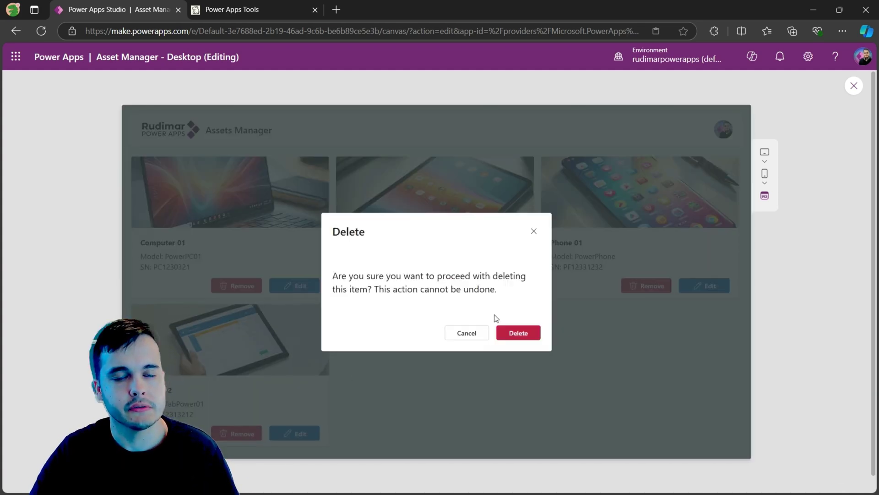
{"action": "left_click", "coordinate": [525, 333]}
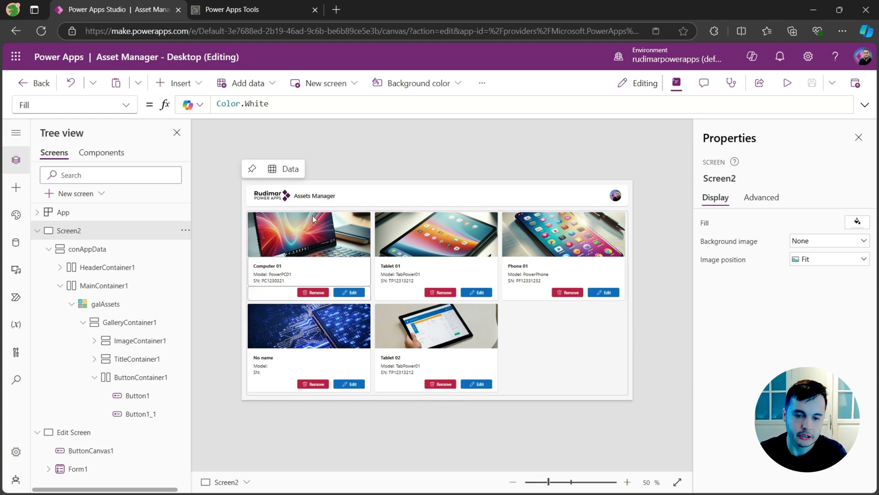
- Inspect the OnSelect formula of the gallery's Remove button, close the Properties pane and select Screen2
{"action": "left_click", "coordinate": [95, 251]}
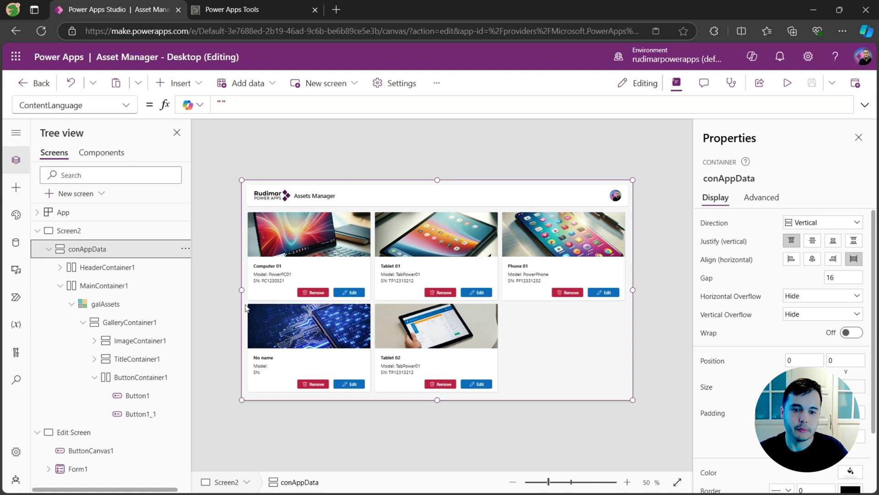
{"action": "left_click", "coordinate": [317, 293]}
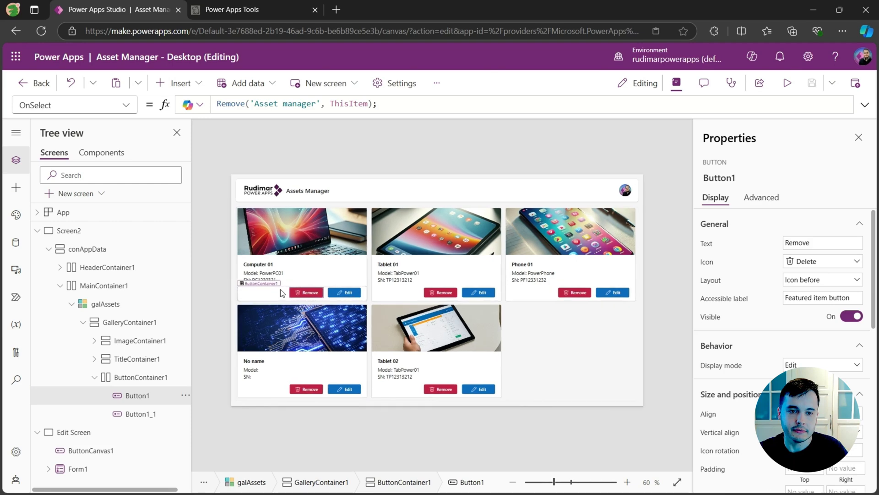
{"action": "scroll", "coordinate": [302, 125], "scroll_direction": "up", "scroll_amount": 1}
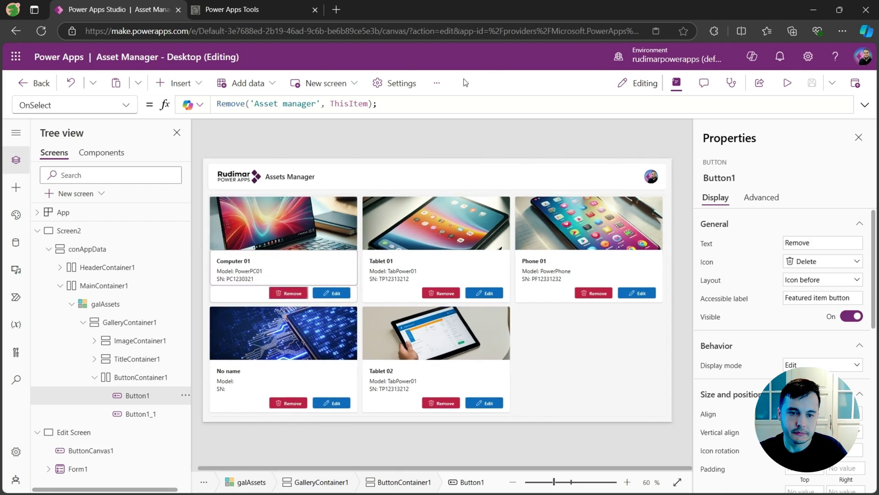
{"action": "left_click", "coordinate": [859, 138]}
{"action": "left_click", "coordinate": [409, 144]}
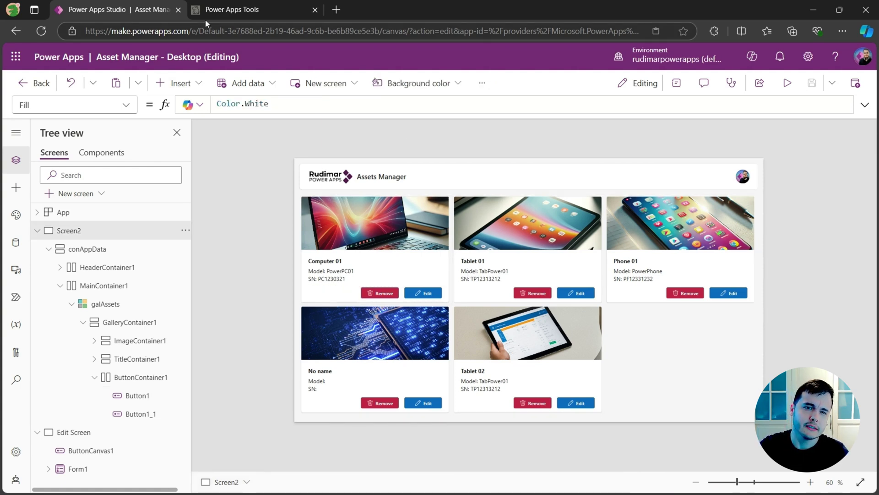
- Switch to Power Apps Tools and search the YAML snippets for "dele"
{"action": "left_click", "coordinate": [224, 12]}
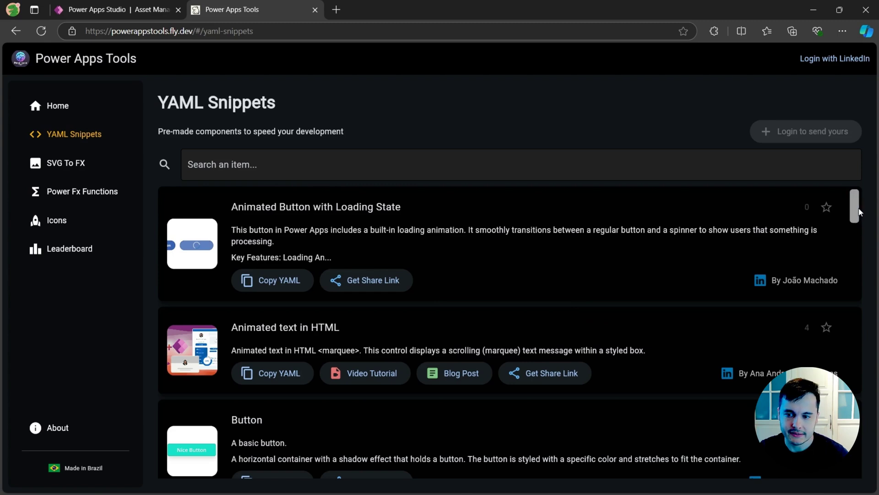
{"action": "scroll", "coordinate": [848, 197], "scroll_direction": "down", "scroll_amount": 5}
{"action": "scroll", "coordinate": [847, 196], "scroll_direction": "up", "scroll_amount": 5}
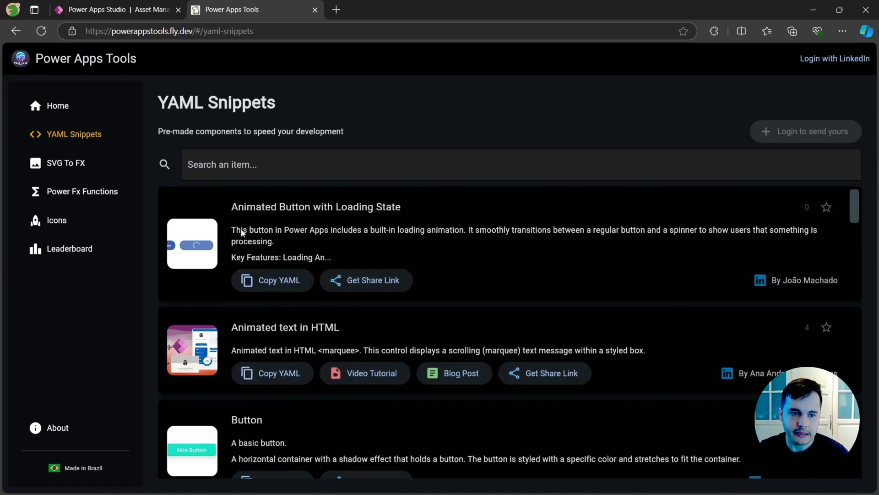
{"action": "left_click", "coordinate": [65, 133]}
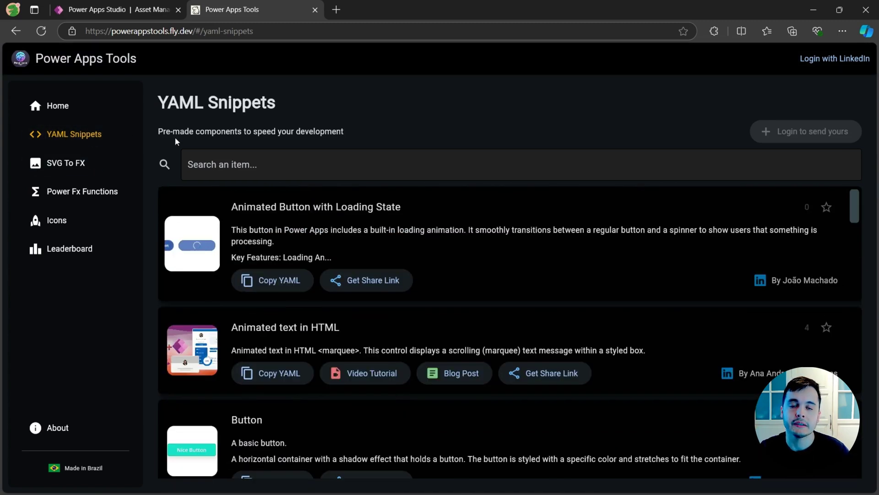
{"action": "left_click", "coordinate": [232, 165]}
{"action": "type", "text": "dele"}
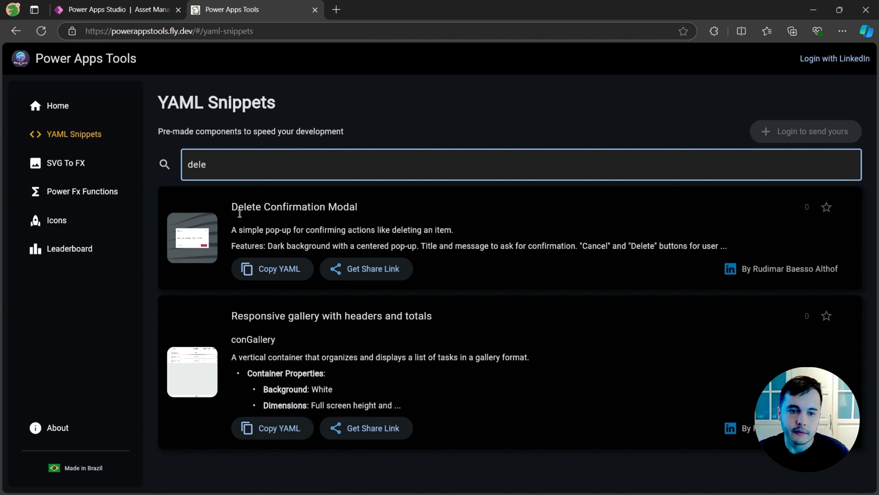
- Open the details of the Delete Confirmation Modal snippet and copy its YAML
{"action": "left_click_drag", "start_coordinate": [232, 208], "coordinate": [358, 206]}
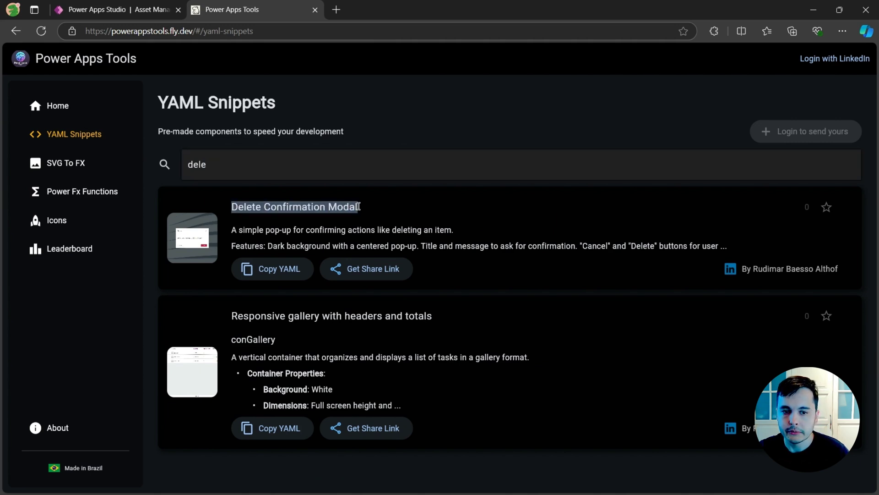
{"action": "left_click", "coordinate": [190, 237]}
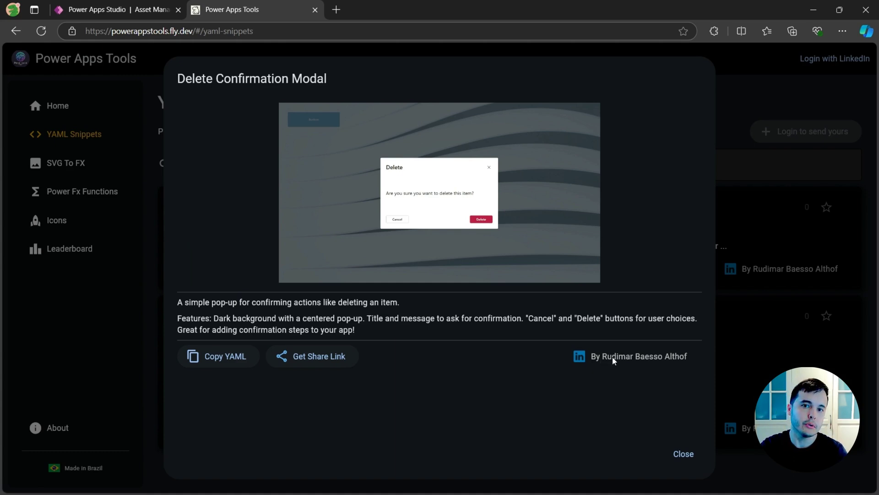
{"action": "left_click", "coordinate": [226, 359]}
- Switch back to Power Apps Studio and paste the copied modal code into Screen2
{"action": "left_click", "coordinate": [134, 10]}
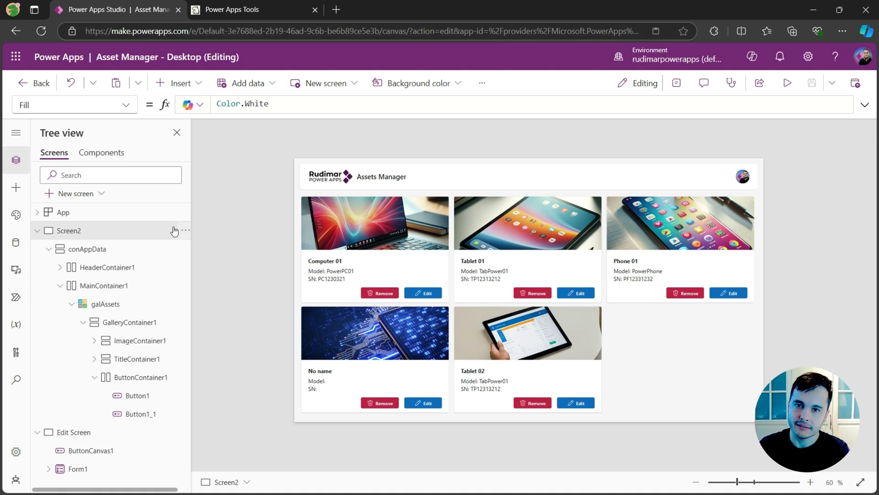
{"action": "right_click", "coordinate": [101, 232]}
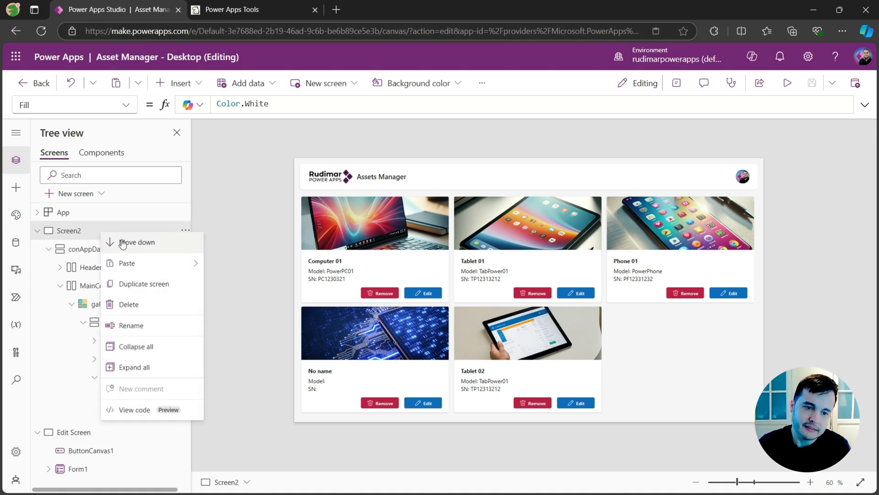
{"action": "mouse_move", "coordinate": [180, 269]}
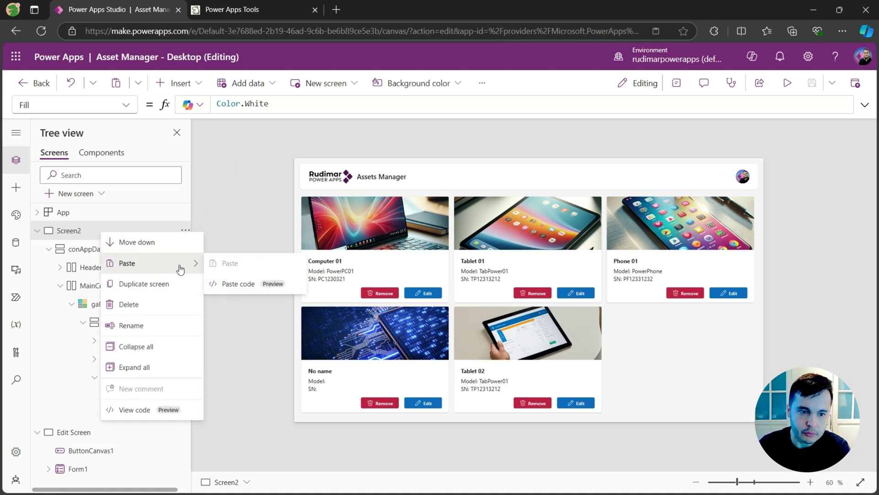
{"action": "left_click", "coordinate": [239, 284]}
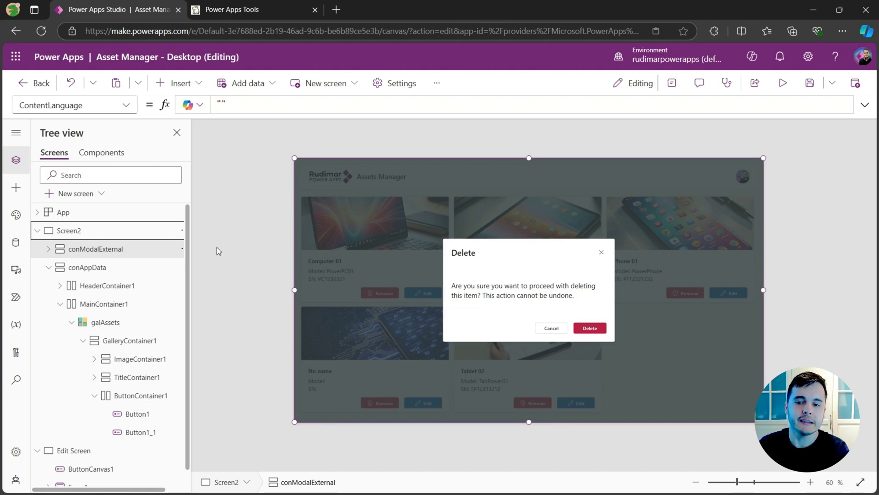
- Examine the structure of conModalExternal by expanding conModalData and conFooterPopUp, with conAppData collapsed
{"action": "left_click", "coordinate": [77, 255]}
{"action": "left_click", "coordinate": [49, 248]}
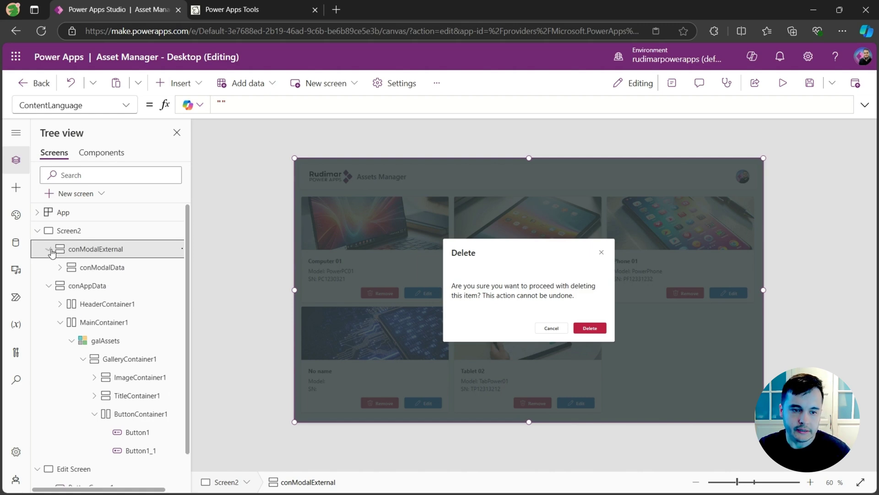
{"action": "left_click", "coordinate": [48, 285]}
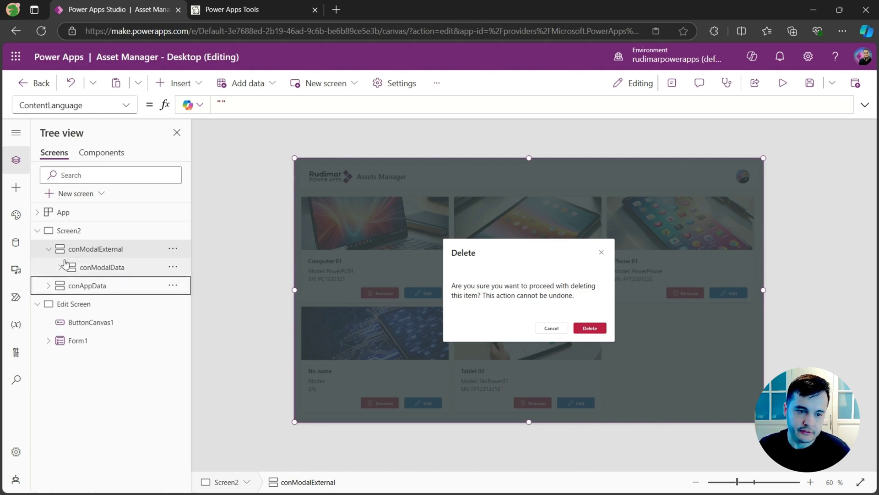
{"action": "left_click", "coordinate": [97, 251]}
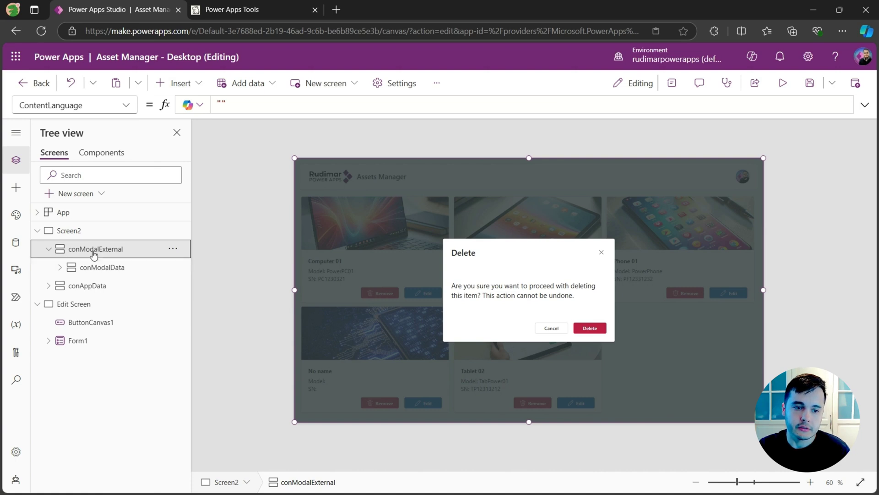
{"action": "left_click", "coordinate": [60, 270]}
{"action": "left_click", "coordinate": [60, 269]}
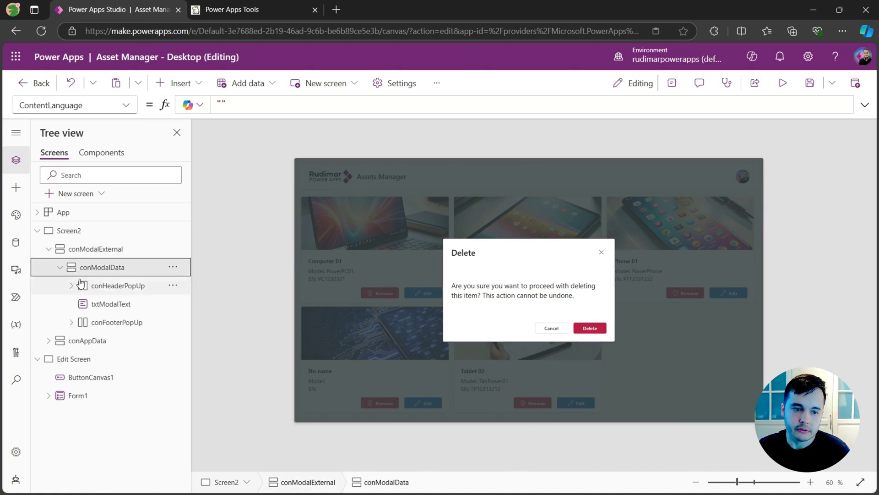
{"action": "left_click", "coordinate": [97, 288]}
{"action": "left_click", "coordinate": [109, 304]}
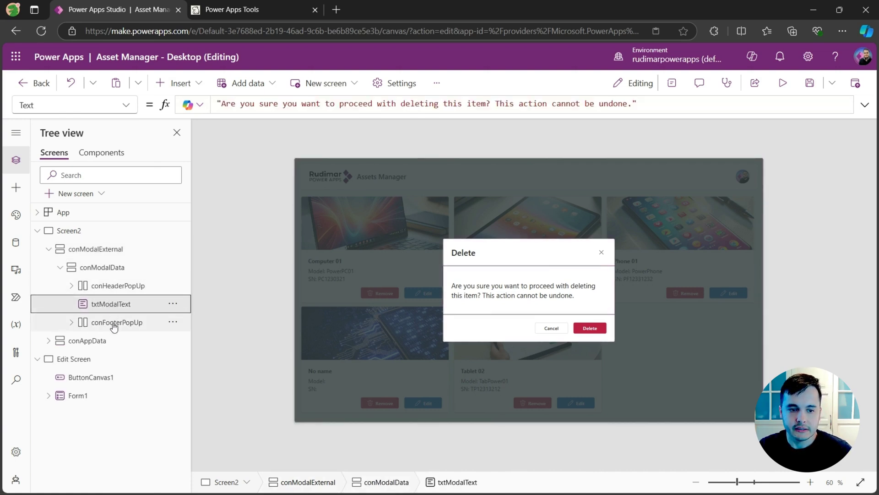
{"action": "left_click", "coordinate": [111, 321]}
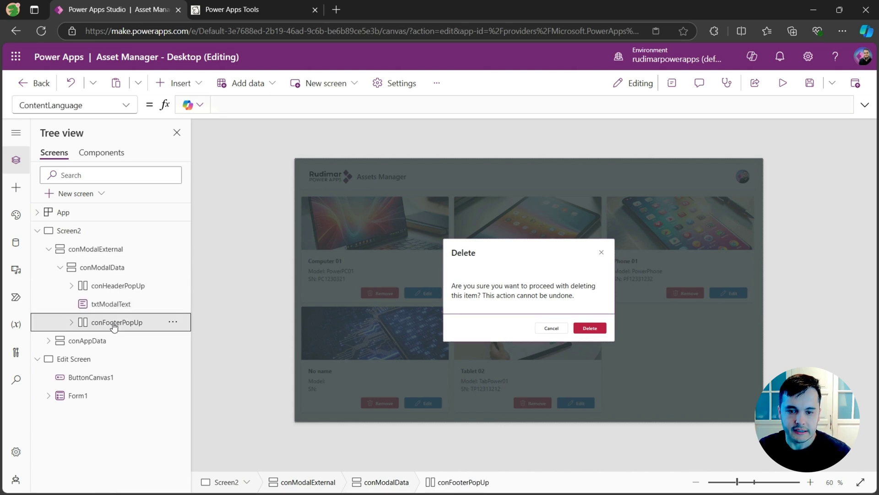
{"action": "left_click", "coordinate": [72, 322]}
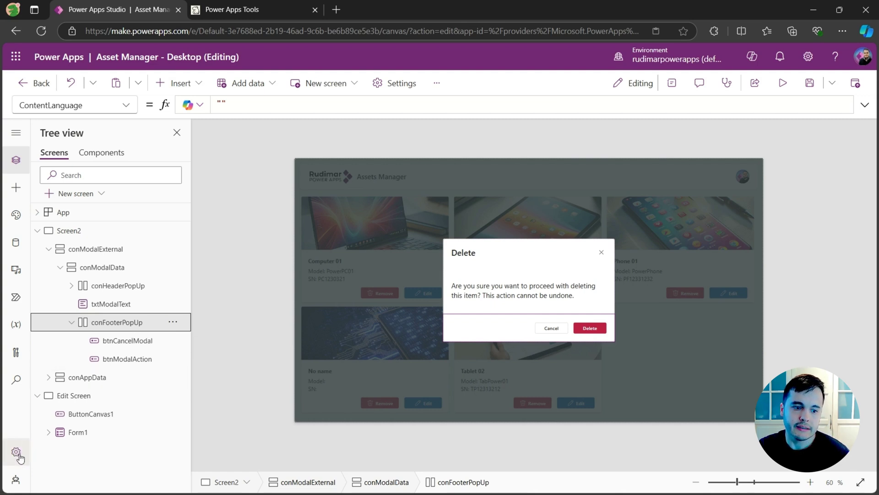
- Inspect the modal Delete button's OnSelect formula and the Text formula of txtModalText
{"action": "left_click", "coordinate": [581, 329]}
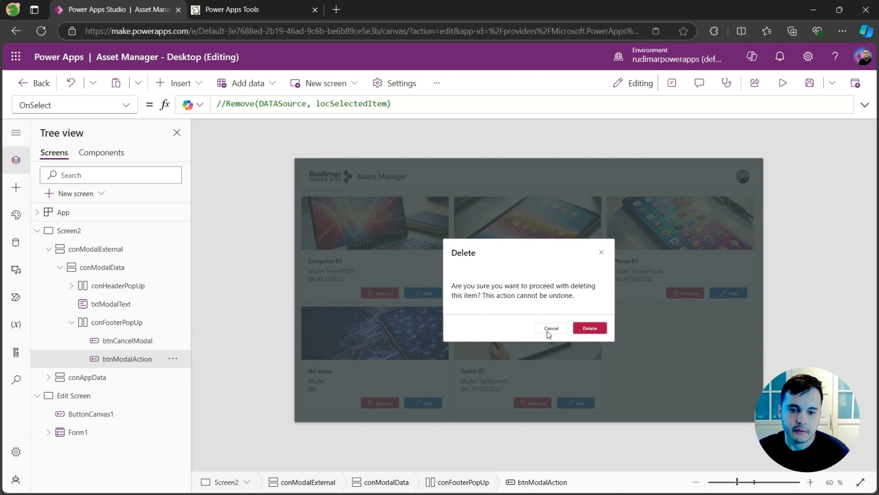
{"action": "left_click", "coordinate": [120, 302]}
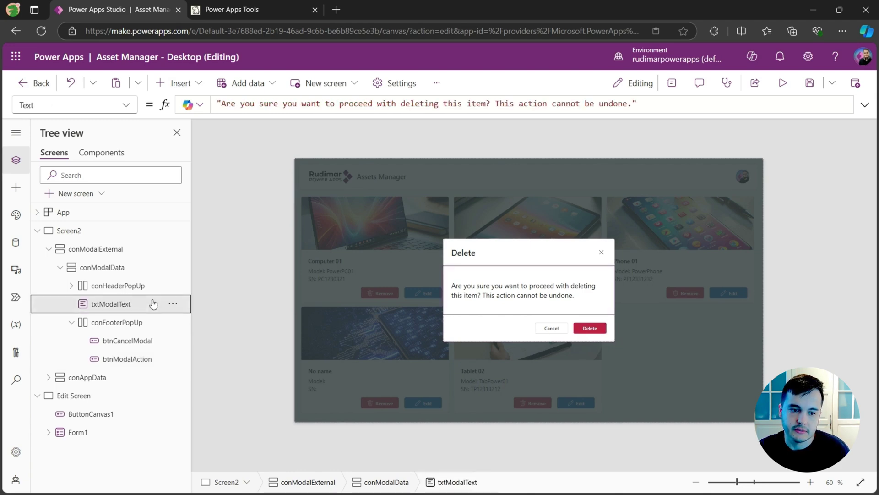
{"action": "left_click", "coordinate": [590, 328]}
{"action": "left_click", "coordinate": [413, 207]}
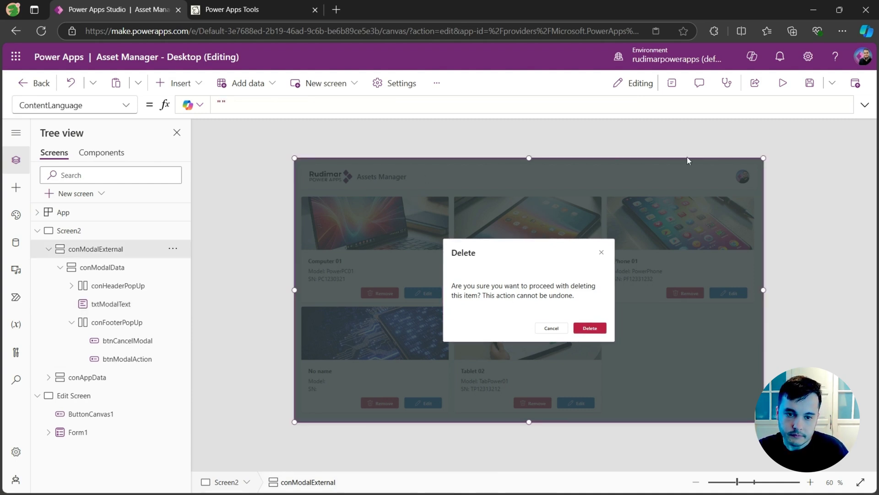
{"action": "scroll", "coordinate": [688, 265], "scroll_direction": "up", "scroll_amount": 1}
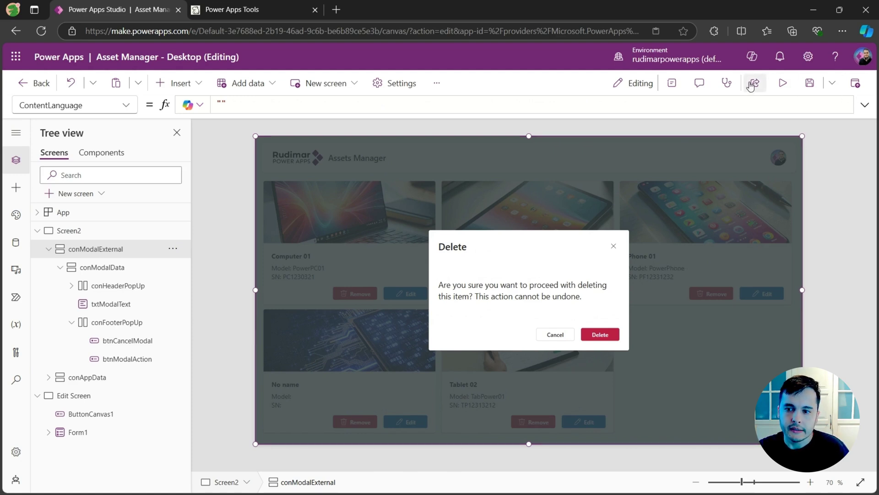
- Examine the UpdateContext call and its locDisplayDeletePopUp variable in the modal Cancel button's OnSelect
{"action": "left_click", "coordinate": [555, 334]}
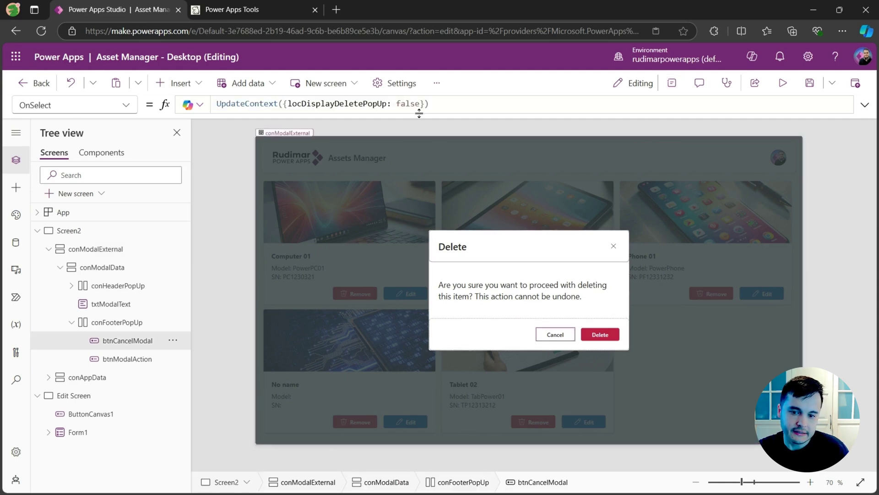
{"action": "double_click", "coordinate": [366, 105]}
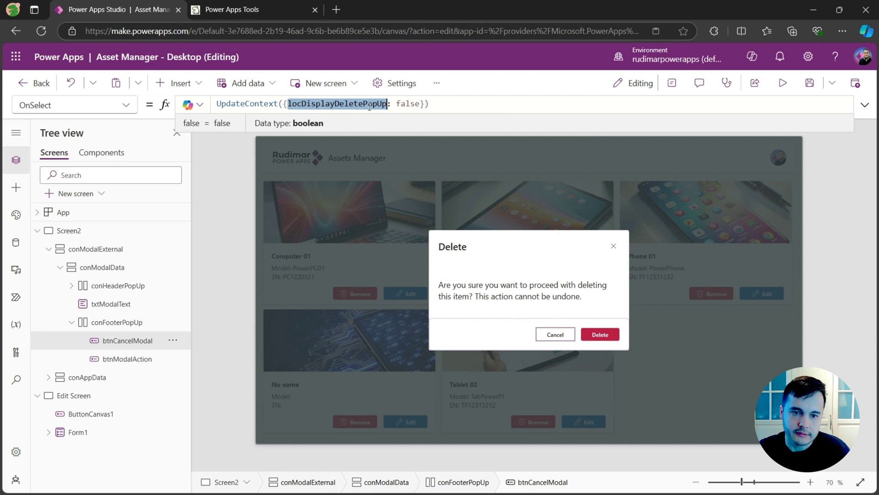
{"action": "double_click", "coordinate": [275, 103]}
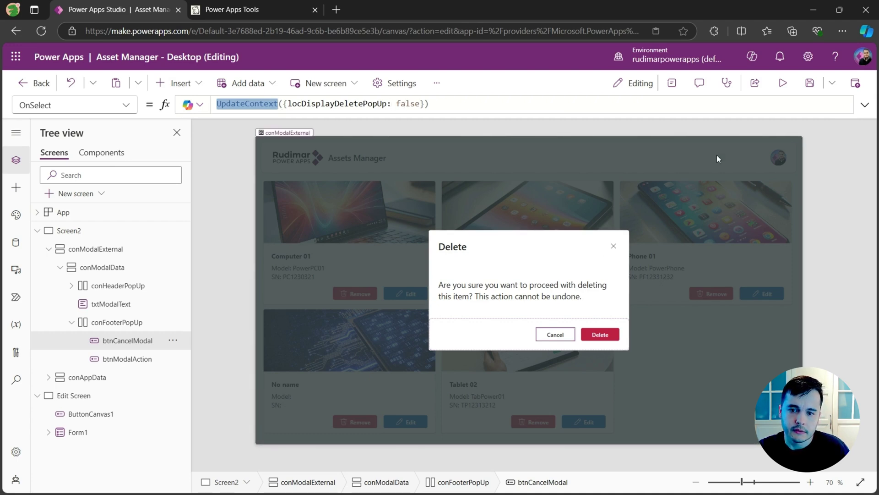
{"action": "double_click", "coordinate": [353, 107]}
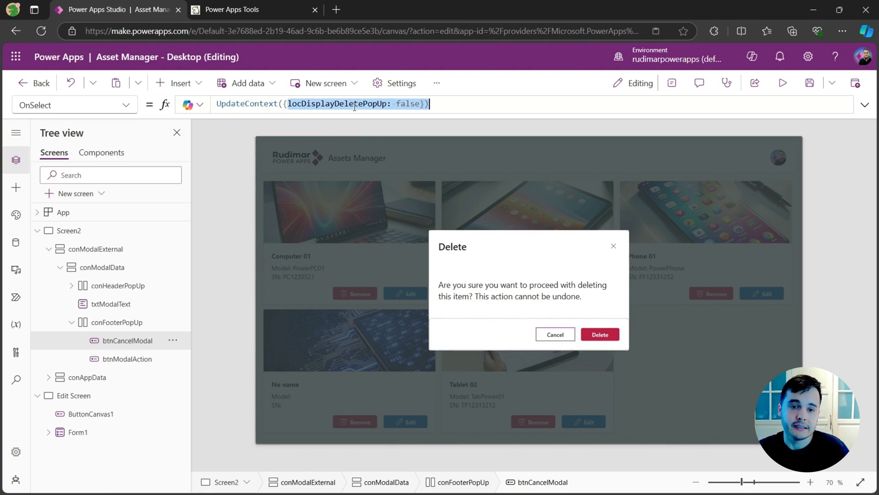
- Inspect the Visible formula of the conModalExternal container and its use of locDisplayDeletePopUp
{"action": "left_click", "coordinate": [573, 192]}
{"action": "left_click", "coordinate": [90, 252]}
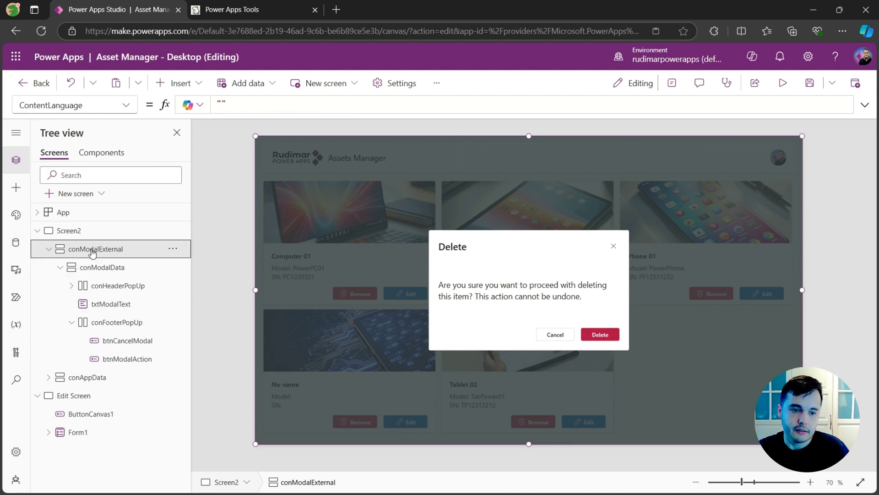
{"action": "left_click", "coordinate": [676, 86]}
{"action": "scroll", "coordinate": [774, 354], "scroll_direction": "down", "scroll_amount": 1}
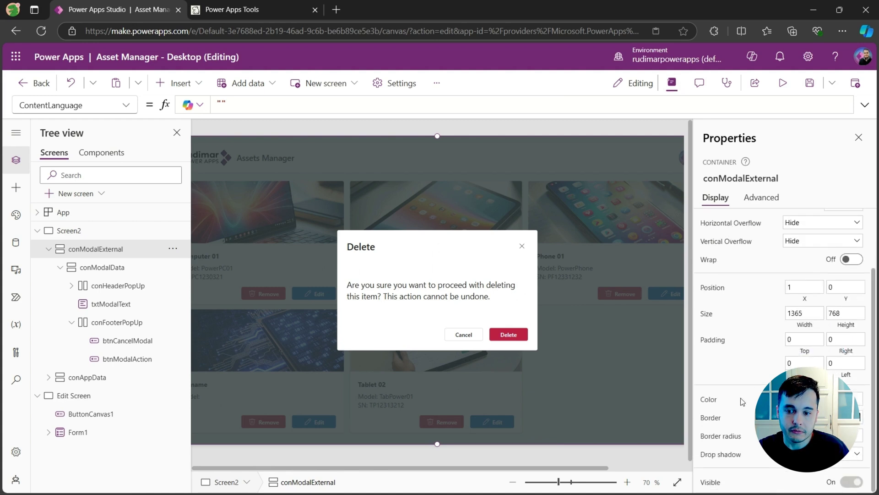
{"action": "left_click", "coordinate": [711, 481]}
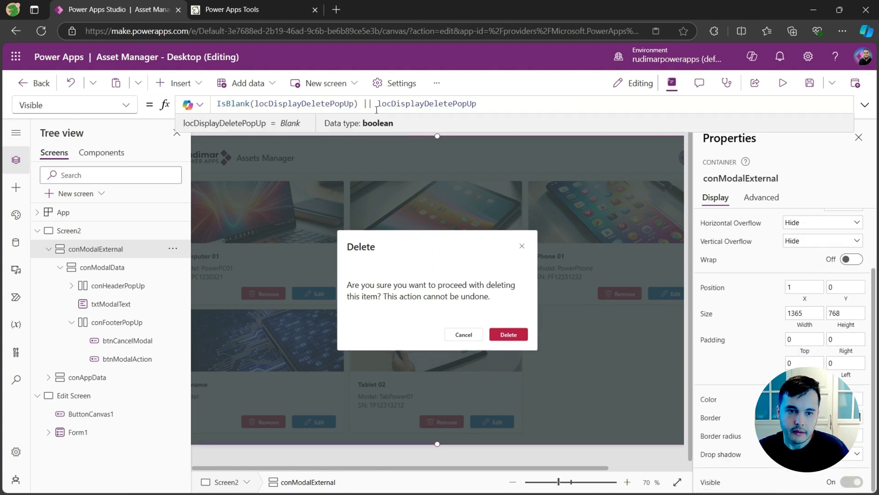
{"action": "left_click_drag", "start_coordinate": [377, 104], "coordinate": [481, 103]}
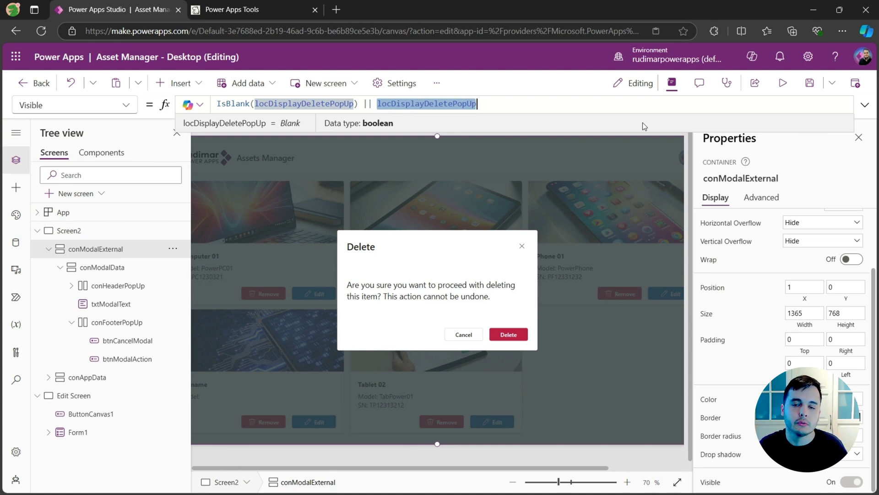
- Copy the modal Cancel button's formula, dismiss the pop-up, and comment out the Remove call in the gallery Remove button's OnSelect
{"action": "left_click", "coordinate": [465, 333]}
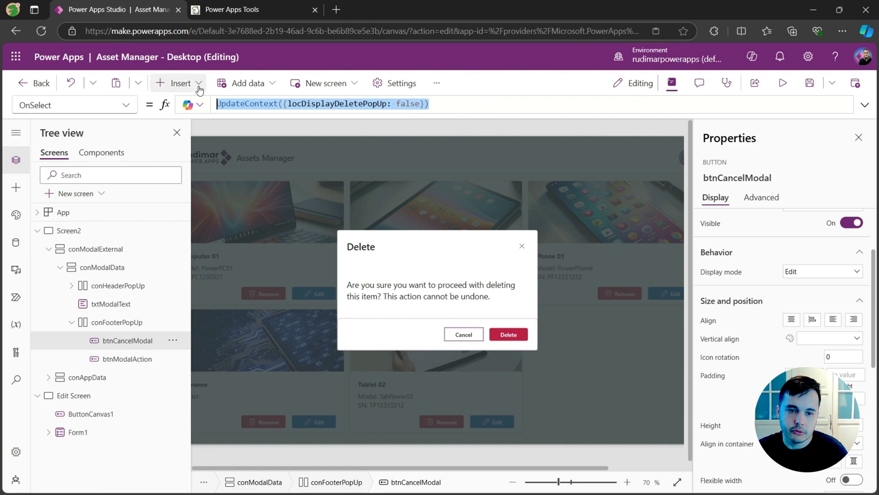
{"action": "left_click", "coordinate": [461, 329], "text": "alt"}
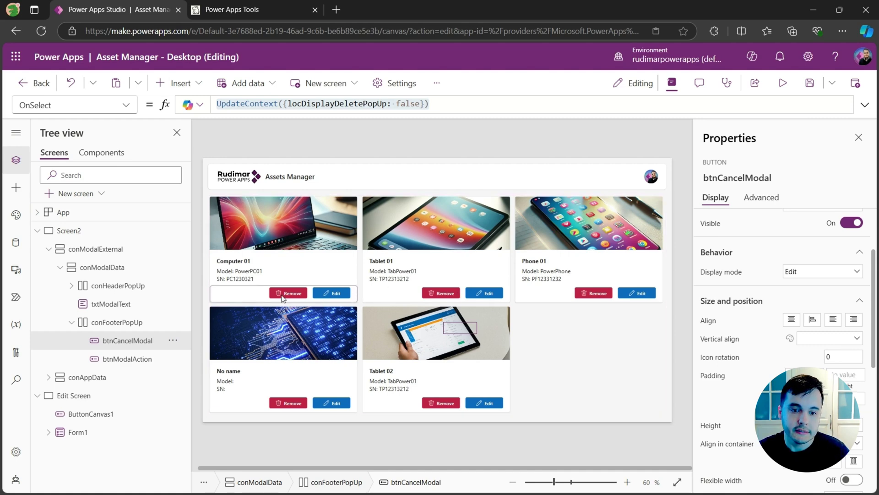
{"action": "left_click", "coordinate": [297, 297]}
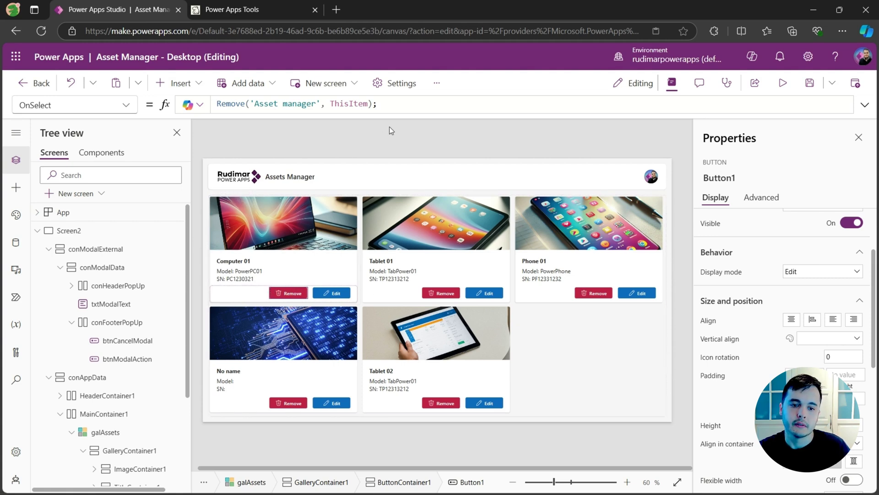
{"action": "left_click_drag", "start_coordinate": [397, 114], "coordinate": [396, 161]}
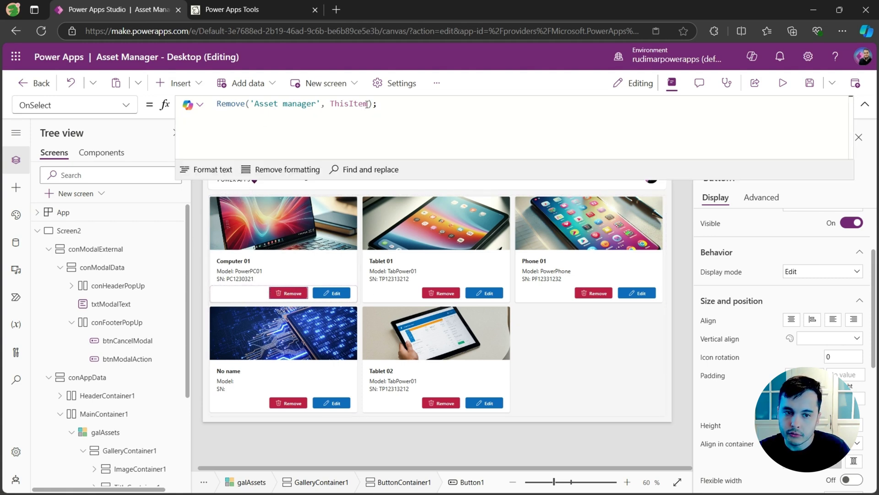
{"action": "left_click", "coordinate": [391, 104]}
{"action": "key", "text": "Home"}
{"action": "type", "text": "//"}
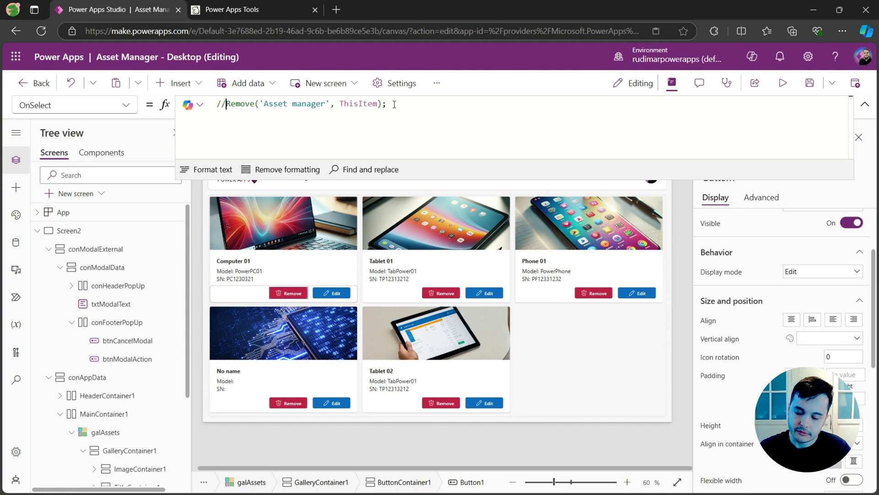
- Add UpdateContext({locDisplayDeletePopUp: true}) above the commented-out Remove call in the gallery Remove button's OnSelect
{"action": "key", "text": "Home"}
{"action": "key", "text": "Return"}
{"action": "key", "text": "Up"}
{"action": "type", "text": "UpdateContext({locDisplayDeletePopUp: false})"}
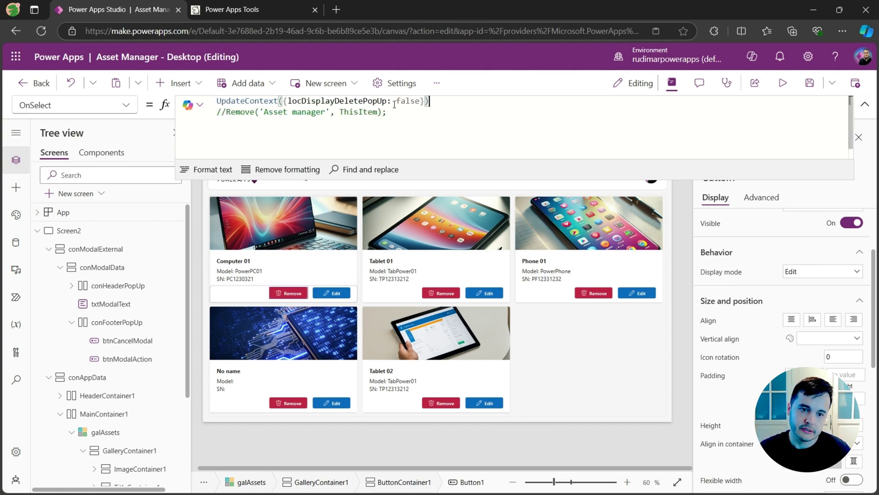
{"action": "double_click", "coordinate": [409, 102]}
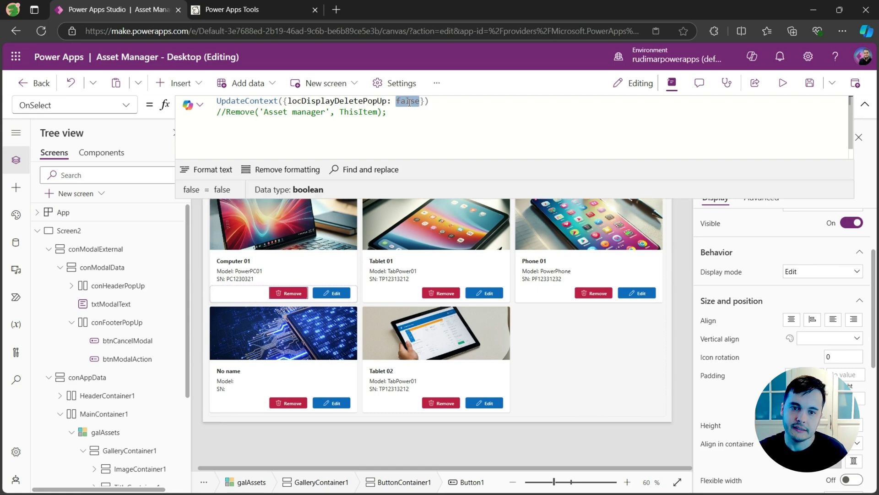
{"action": "type", "text": "true"}
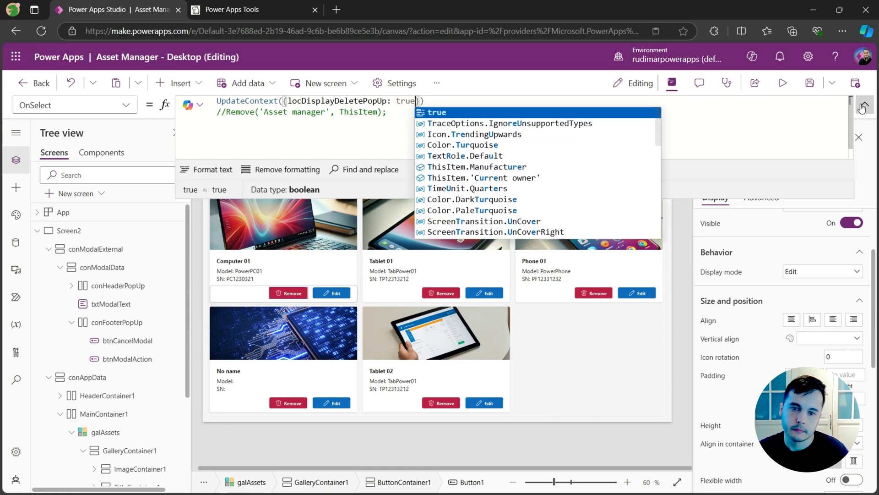
{"action": "left_click", "coordinate": [312, 291]}
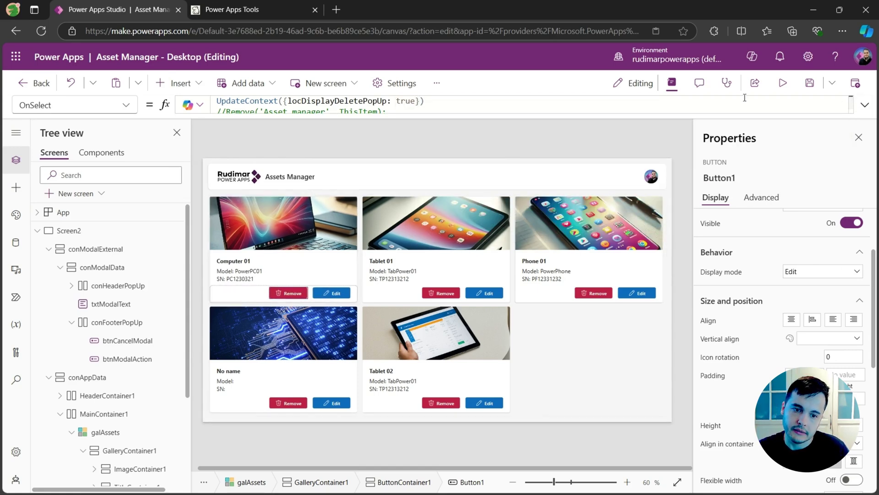
- Preview the app, open the delete pop-up from Computer 01's Remove button, cancel it, and exit the preview
{"action": "left_click", "coordinate": [783, 83]}
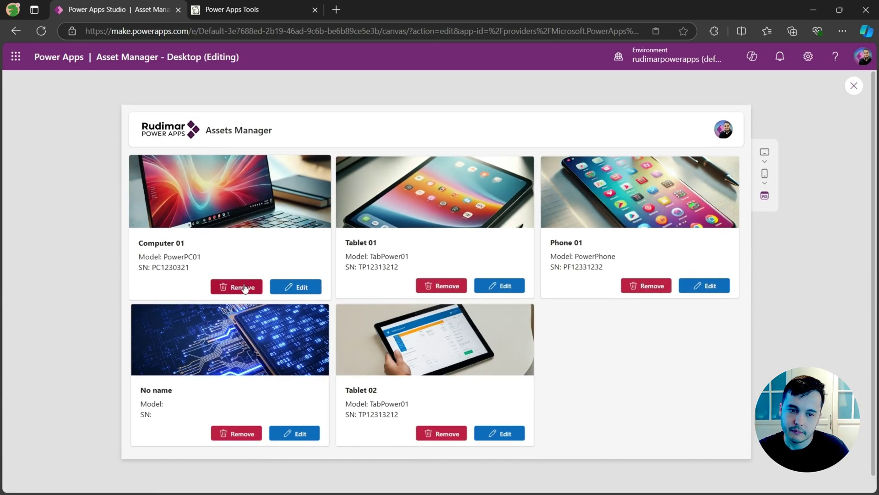
{"action": "left_click", "coordinate": [246, 287]}
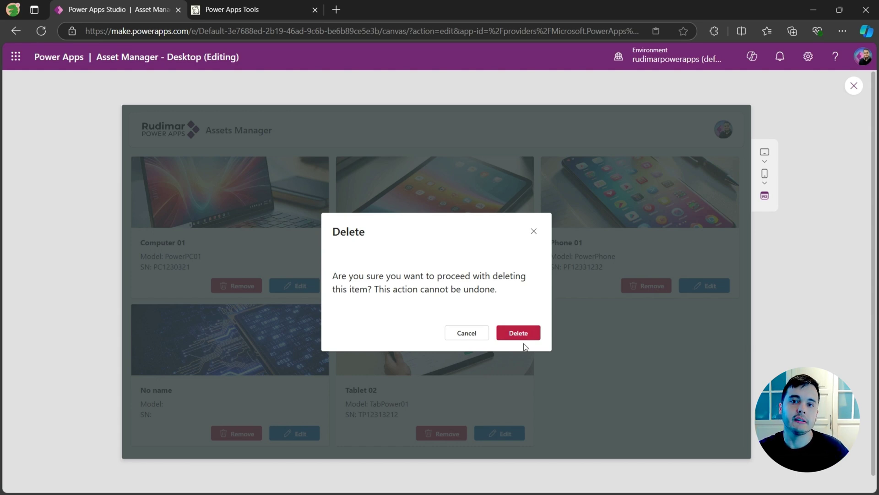
{"action": "left_click", "coordinate": [472, 335]}
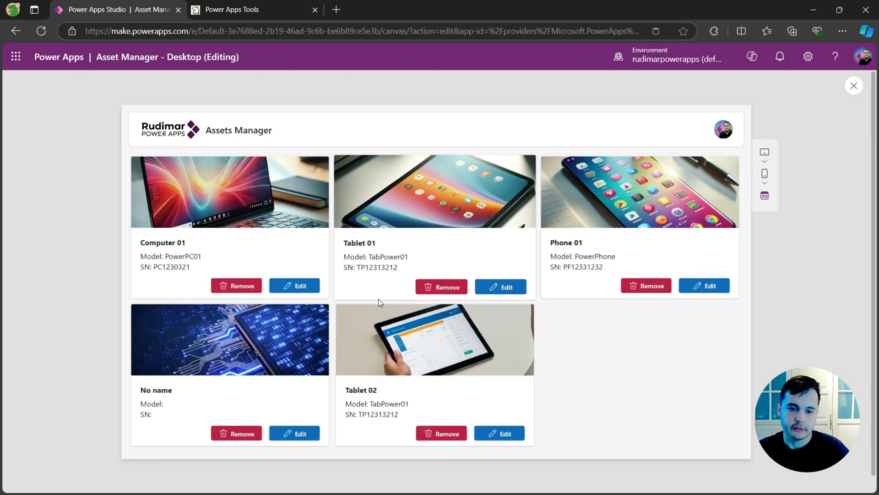
{"action": "key", "text": "Escape"}
- Extend the UpdateContext record in the gallery Remove button's OnSelect with locSelectedItem: ThisItem
{"action": "left_click", "coordinate": [281, 296]}
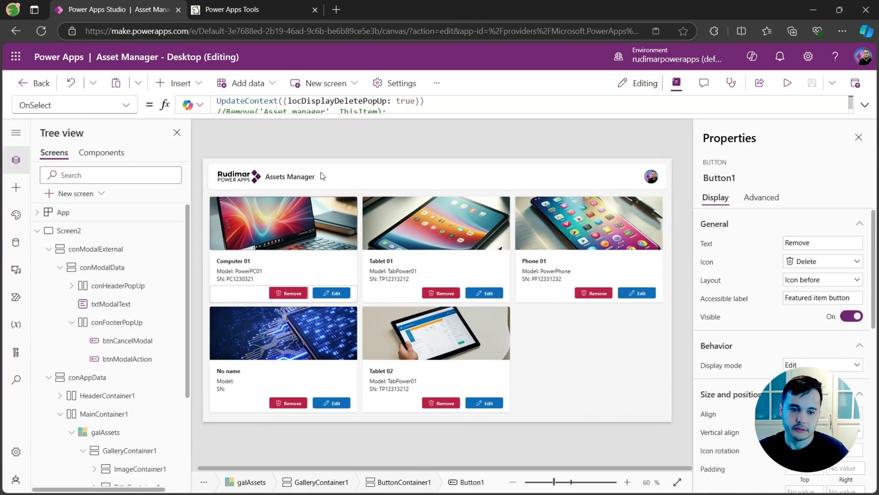
{"action": "left_click_drag", "start_coordinate": [337, 115], "coordinate": [339, 245]}
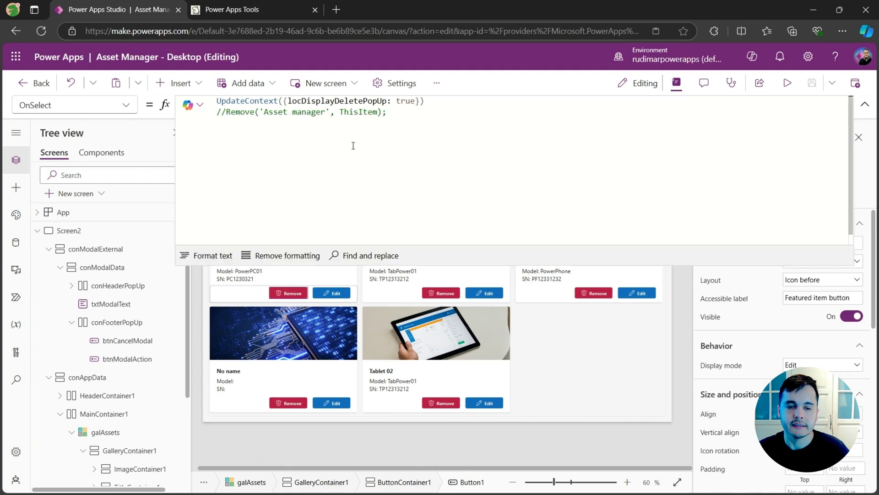
{"action": "left_click_drag", "start_coordinate": [226, 112], "coordinate": [389, 114]}
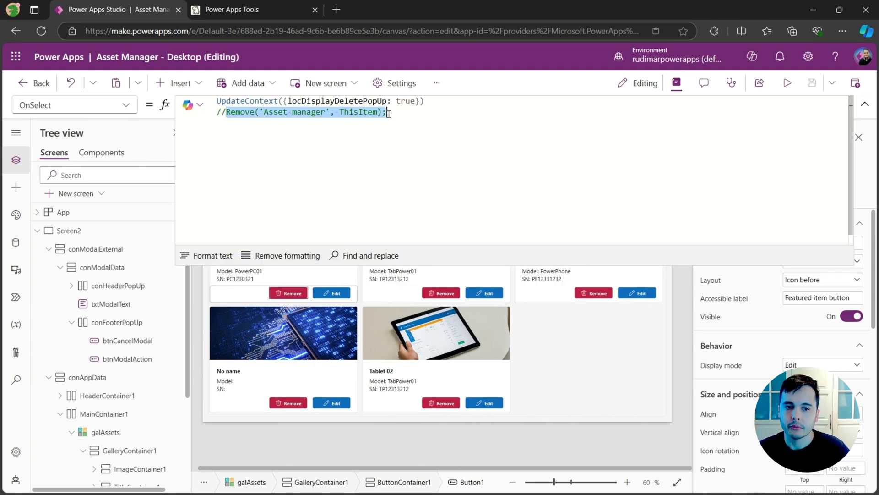
{"action": "left_click", "coordinate": [381, 117]}
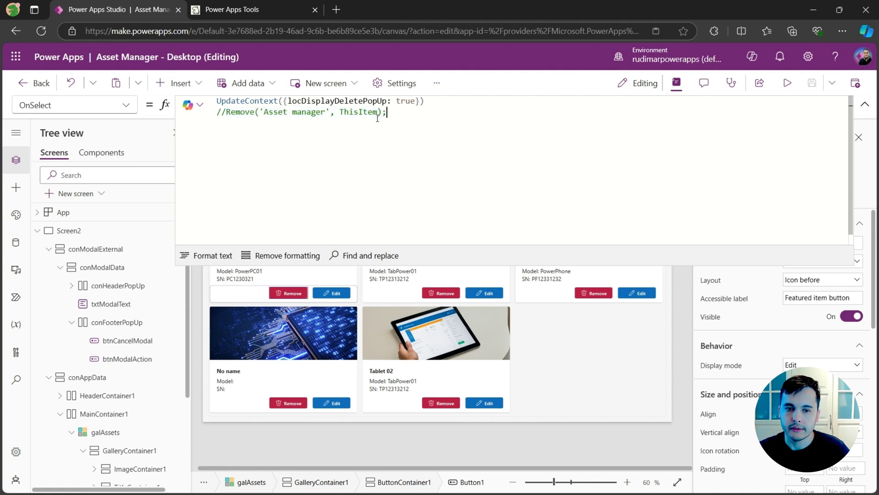
{"action": "double_click", "coordinate": [229, 114]}
{"action": "left_click_drag", "start_coordinate": [260, 112], "coordinate": [376, 116]}
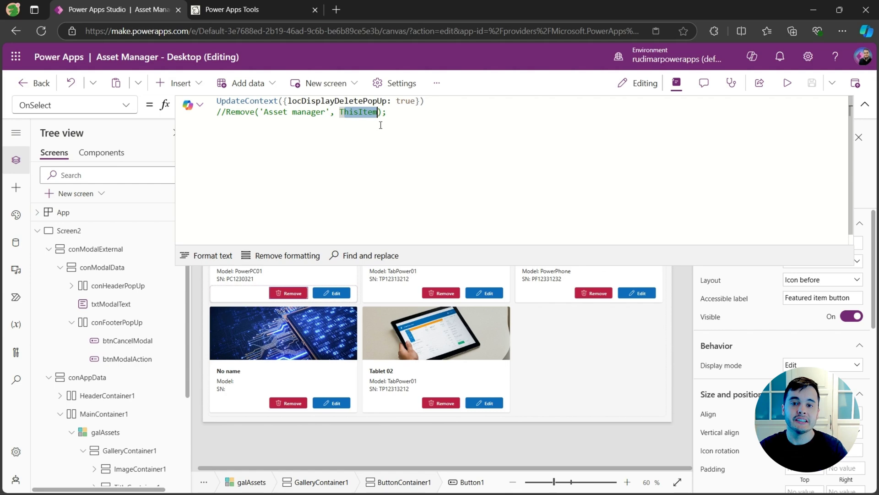
{"action": "left_click", "coordinate": [417, 102]}
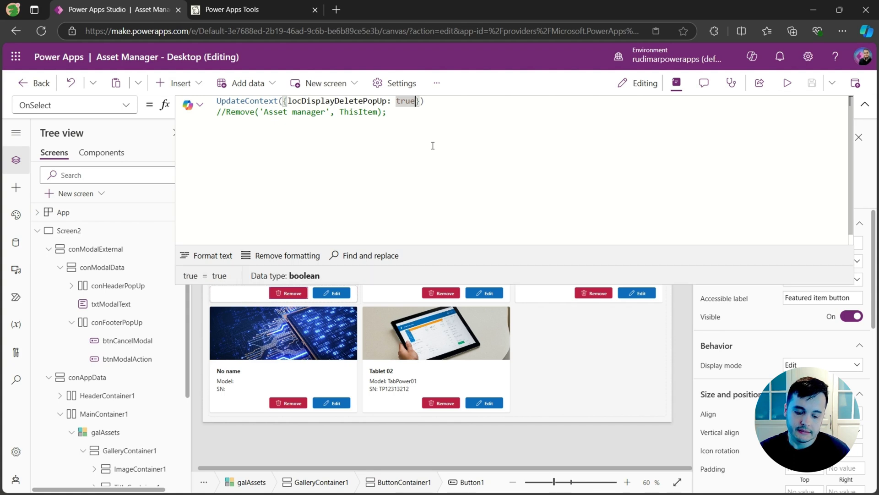
{"action": "type", "text": ", "}
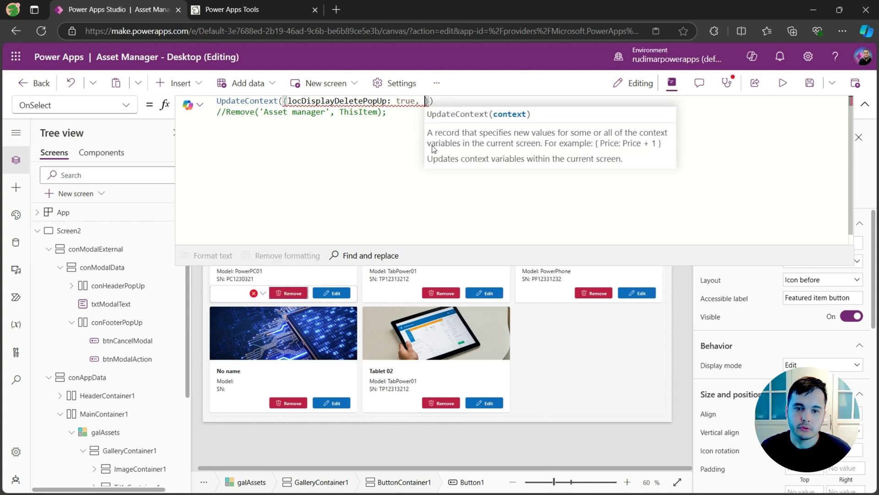
{"action": "type", "text": "locSel"}
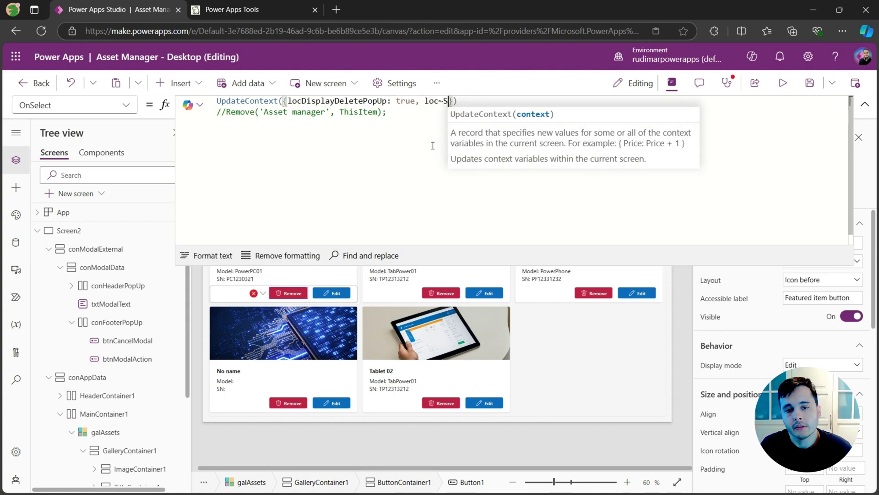
{"action": "type", "text": "ectedItem: "}
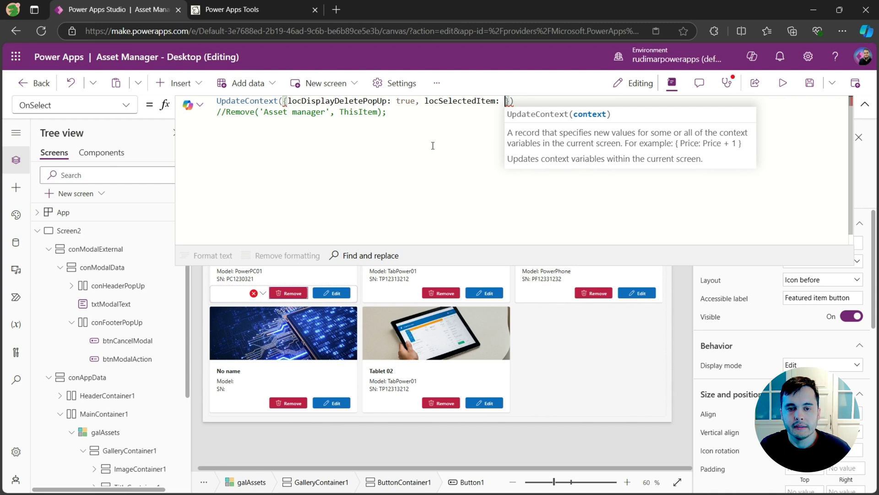
{"action": "type", "text": "ThisItem"}
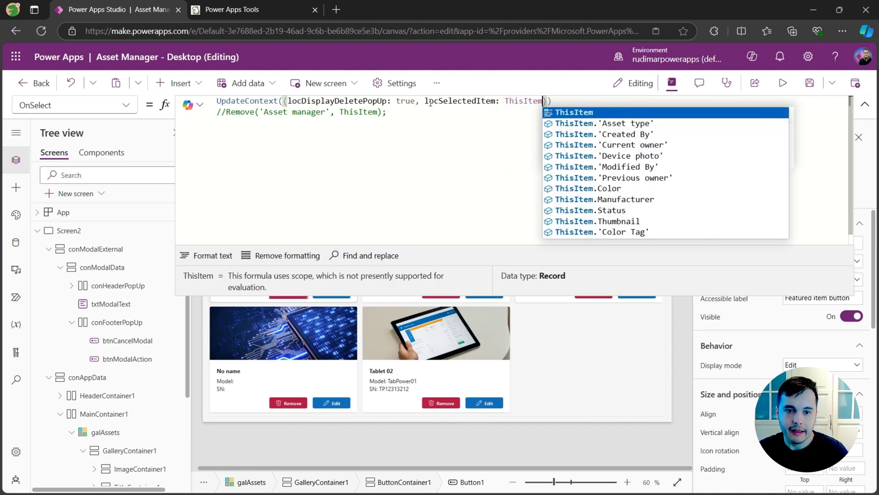
{"action": "double_click", "coordinate": [430, 103]}
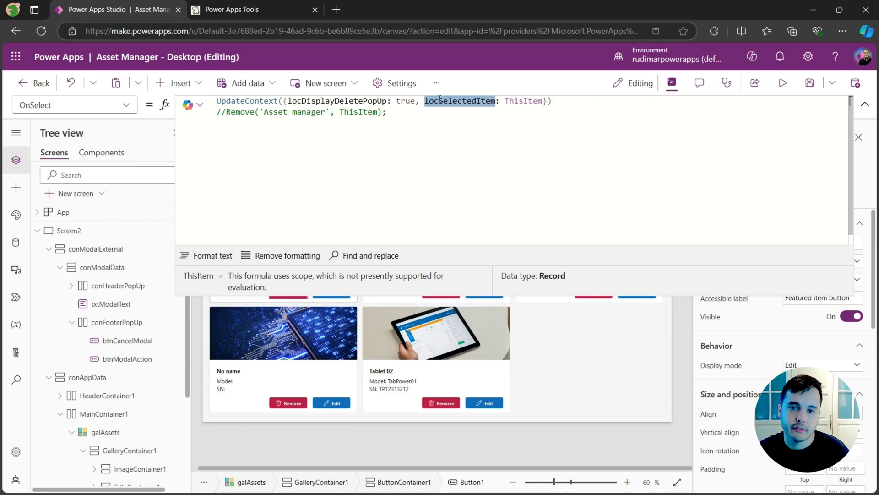
{"action": "left_click", "coordinate": [414, 114]}
{"action": "left_click", "coordinate": [226, 114], "text": "shift"}
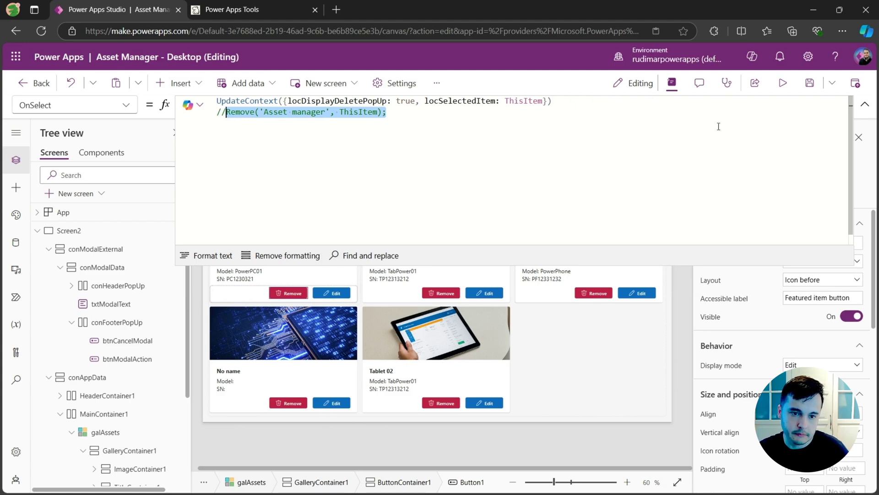
- Reopen the pop-up from Computer 01's Remove button and set the modal Delete button's OnSelect to Remove('Asset manager', locSelectedItem)
{"action": "left_click", "coordinate": [293, 295]}
{"action": "left_click", "coordinate": [293, 296], "text": "alt"}
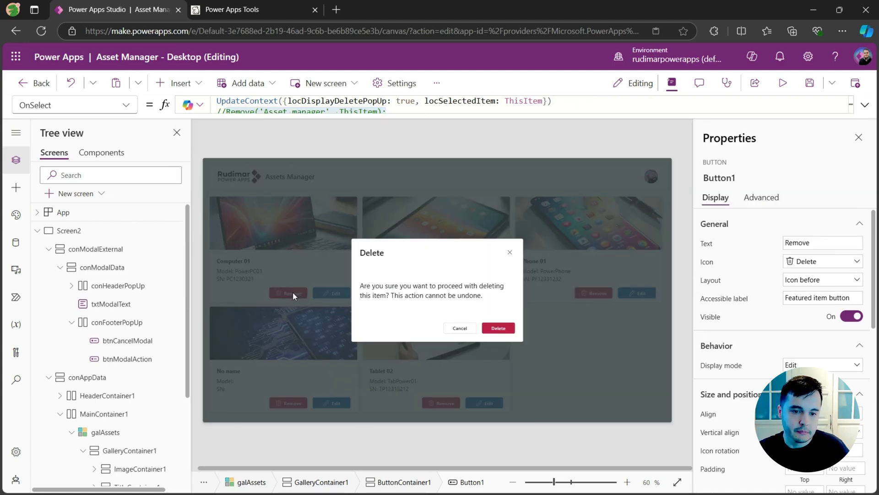
{"action": "left_click", "coordinate": [499, 329]}
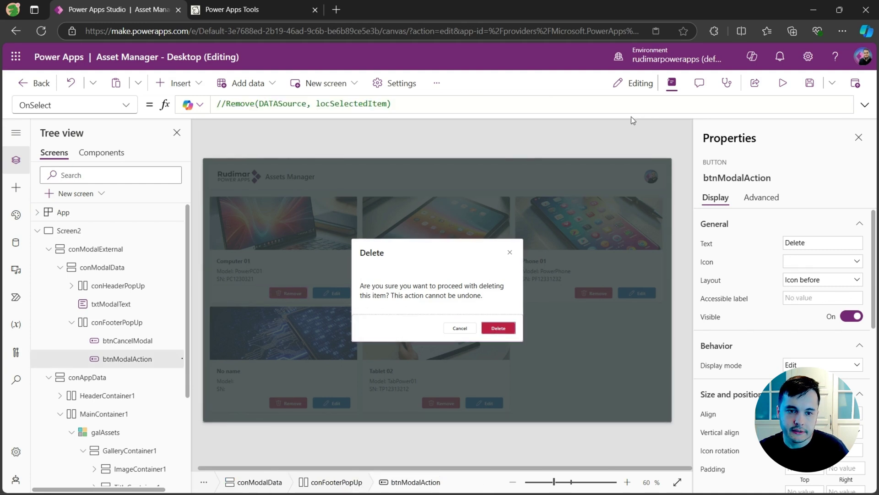
{"action": "left_click_drag", "start_coordinate": [626, 115], "coordinate": [619, 207]}
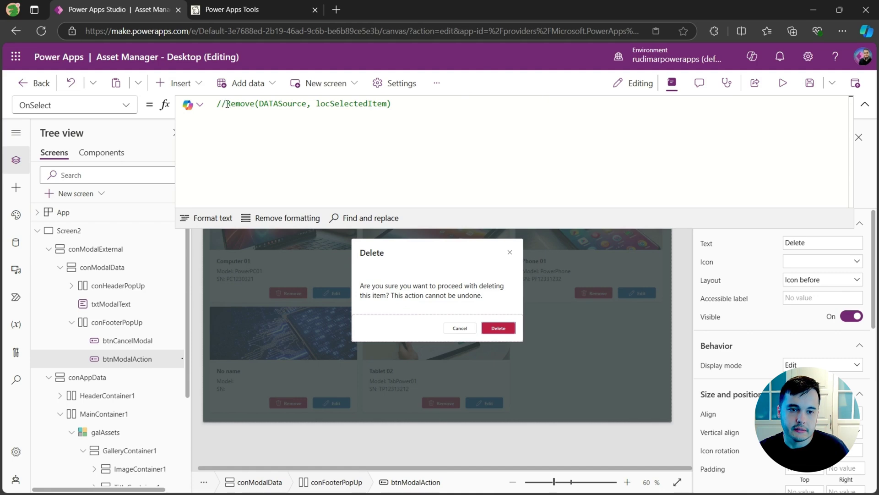
{"action": "left_click_drag", "start_coordinate": [227, 105], "coordinate": [213, 105]}
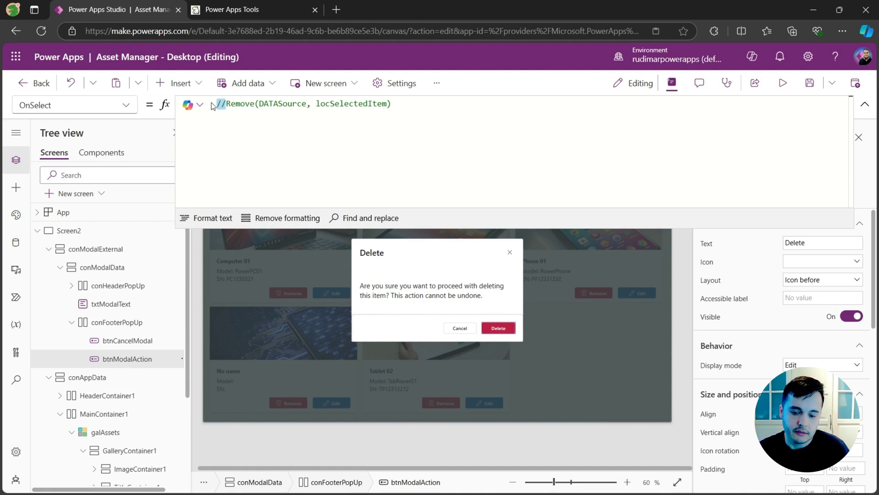
{"action": "key", "text": "Delete"}
{"action": "double_click", "coordinate": [274, 104]}
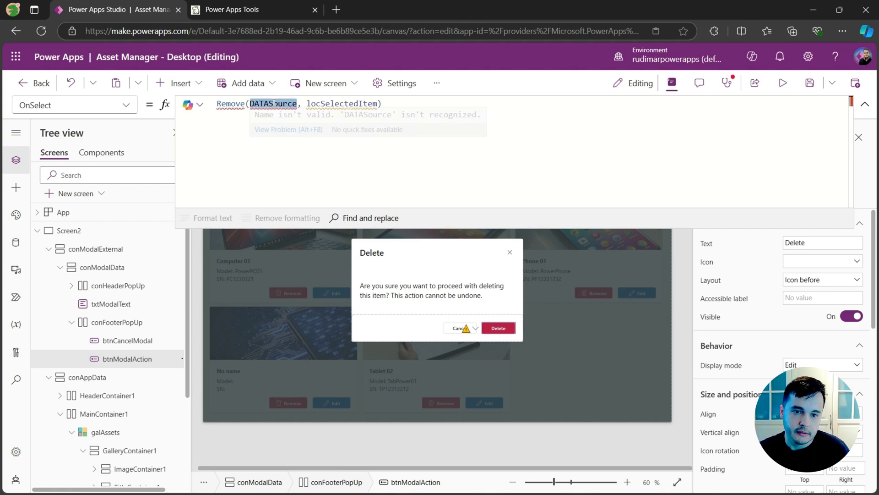
{"action": "key", "text": "Delete"}
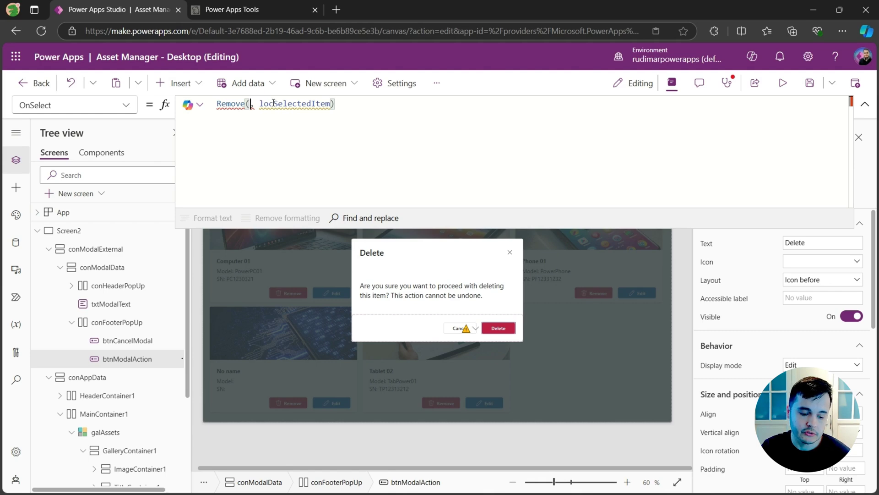
{"action": "type", "text": "ass"}
{"action": "key", "text": "Tab"}
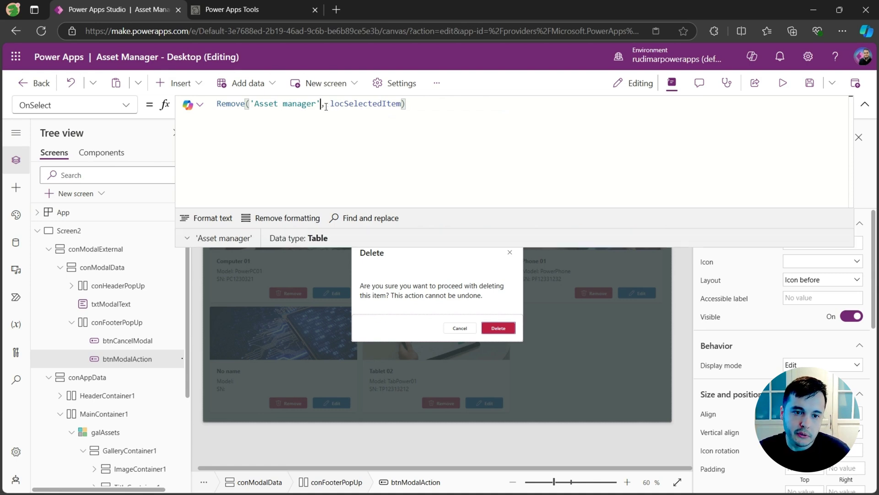
{"action": "left_click_drag", "start_coordinate": [330, 104], "coordinate": [404, 105]}
{"action": "left_click", "coordinate": [461, 128]}
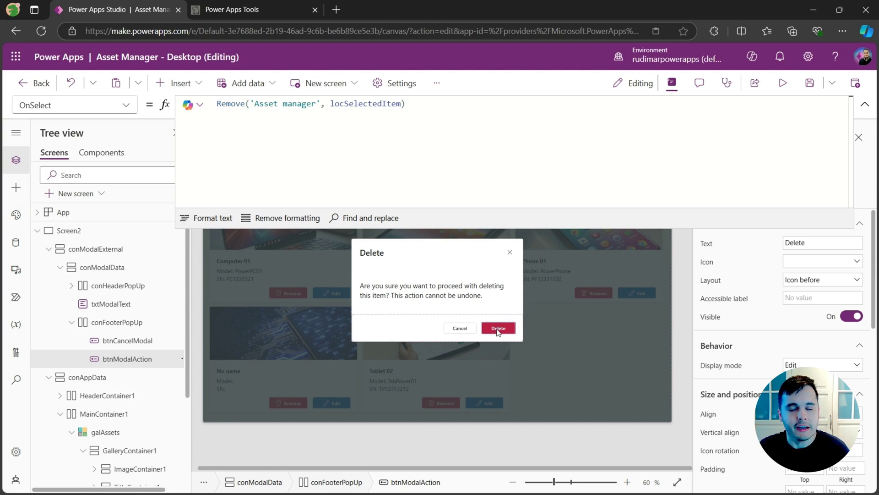
{"action": "left_click", "coordinate": [455, 118]}
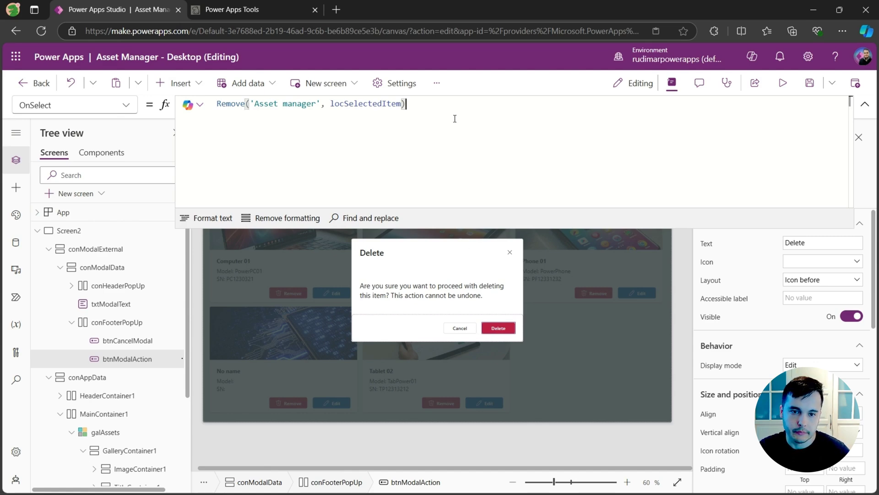
- Copy UpdateContext({locDisplayDeletePopUp: false}) from the modal's close button and append it after the Remove call in the Delete button's OnSelect
{"action": "left_click", "coordinate": [463, 329]}
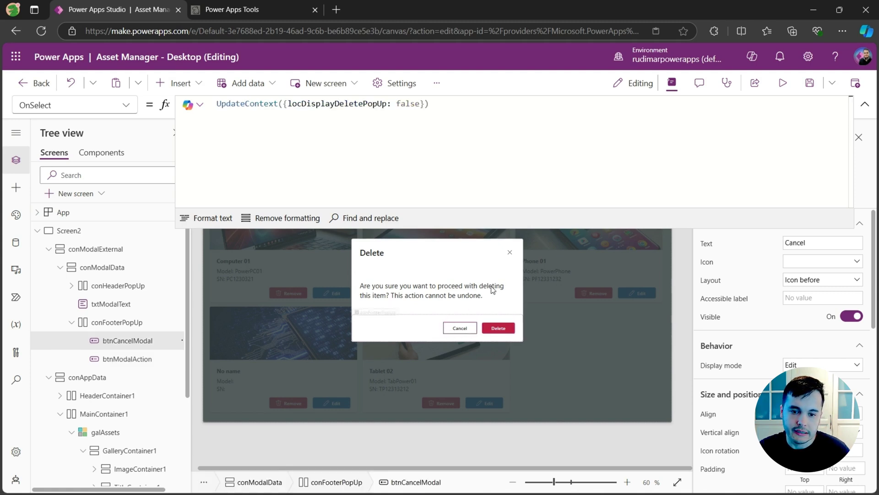
{"action": "left_click", "coordinate": [509, 254]}
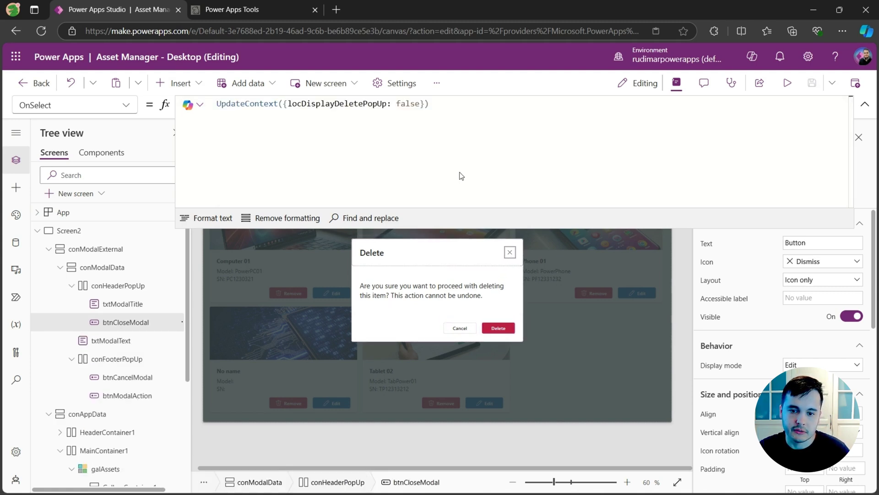
{"action": "left_click_drag", "start_coordinate": [430, 104], "coordinate": [215, 105]}
{"action": "key", "text": "ctrl+c"}
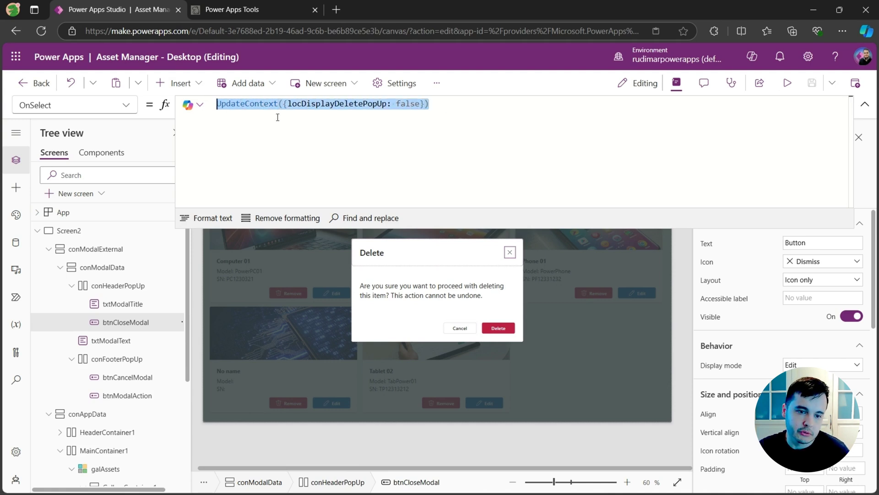
{"action": "left_click", "coordinate": [505, 330]}
{"action": "left_click", "coordinate": [433, 109]}
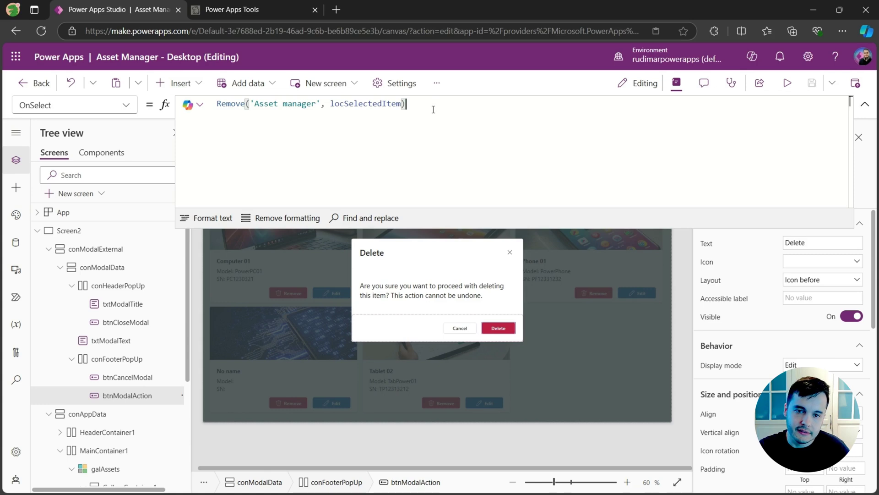
{"action": "type", "text": ";"}
{"action": "key", "text": "shift+Return"}
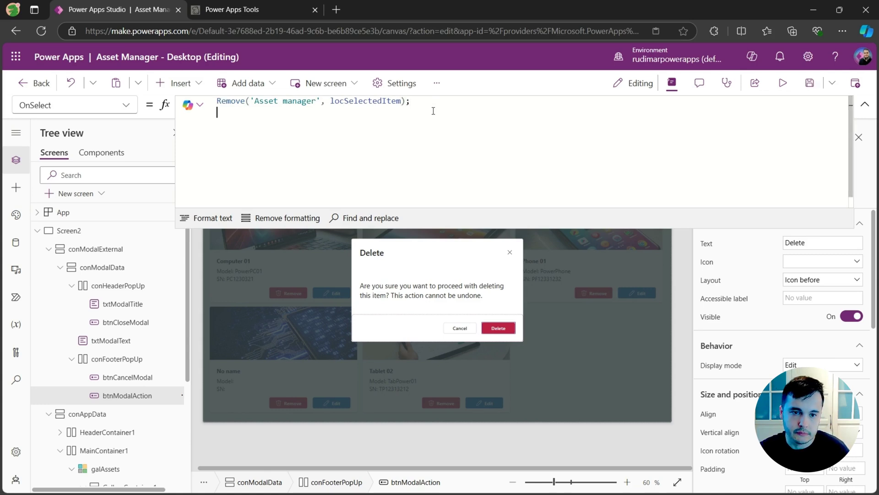
{"action": "key", "text": "ctrl+v"}
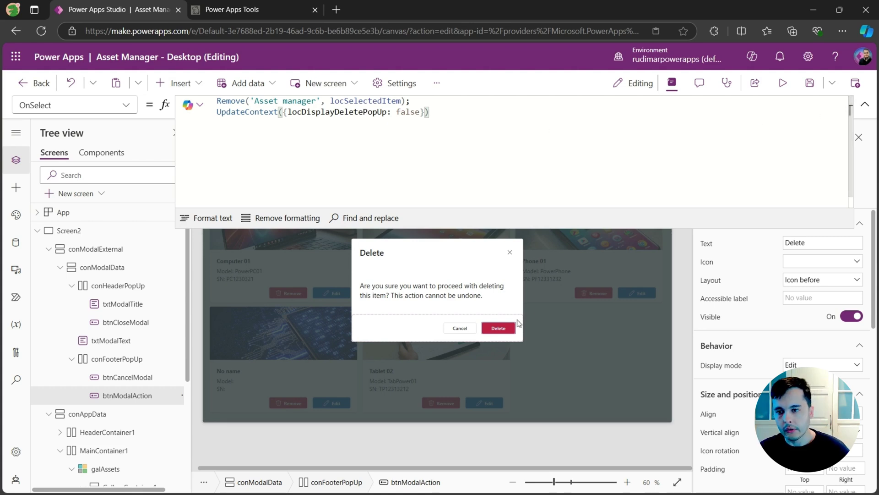
{"action": "left_click_drag", "start_coordinate": [411, 101], "coordinate": [205, 103]}
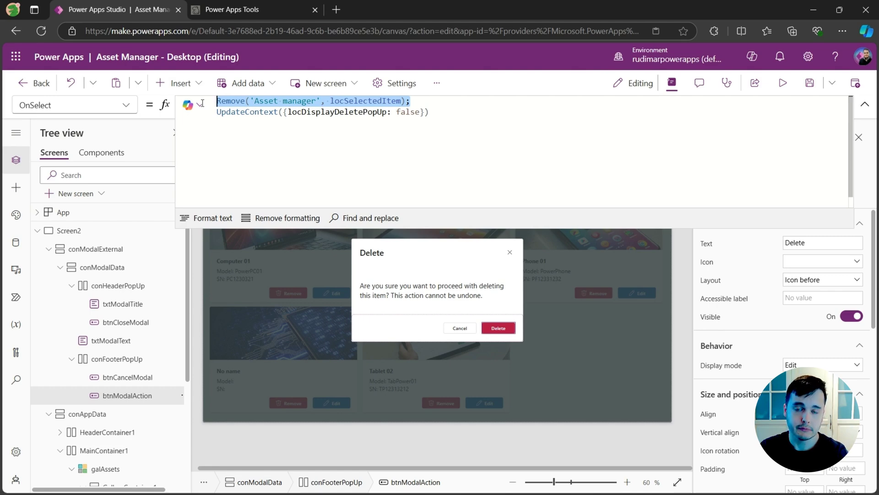
{"action": "left_click_drag", "start_coordinate": [435, 120], "coordinate": [216, 113]}
{"action": "left_click", "coordinate": [438, 148]}
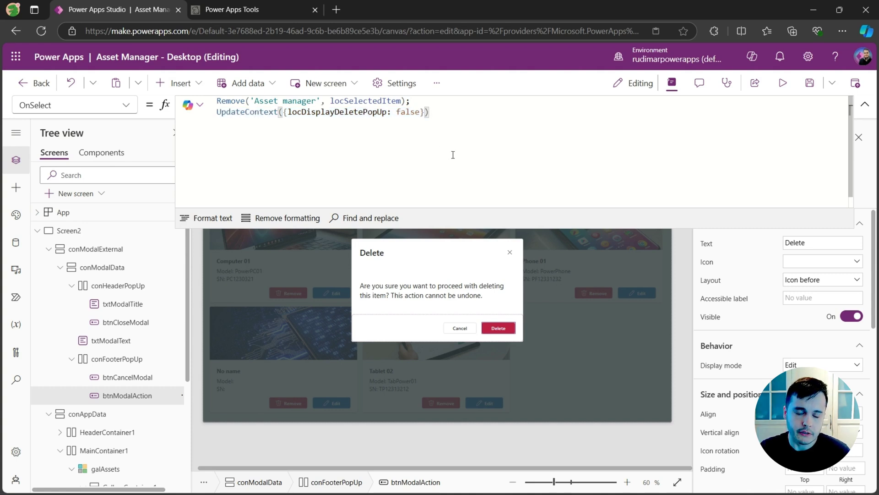
- Give the modal's Delete button the Delete icon
{"action": "left_click", "coordinate": [865, 104]}
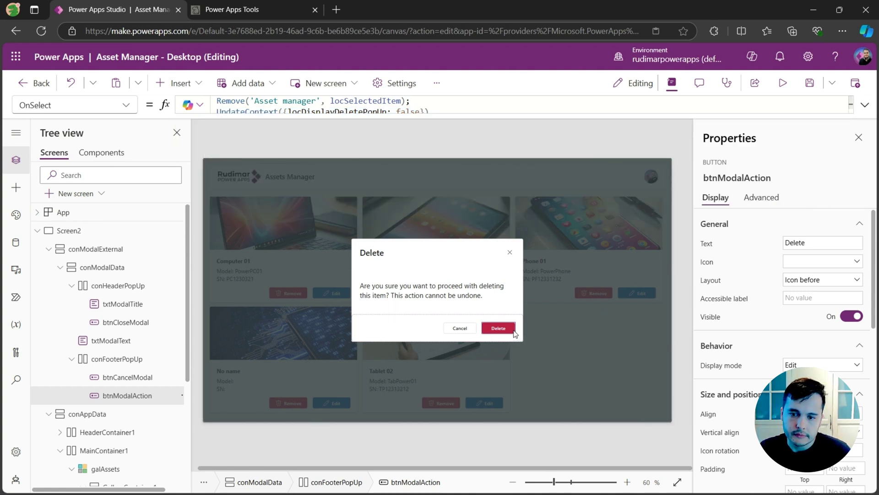
{"action": "scroll", "coordinate": [471, 453], "scroll_direction": "up", "scroll_amount": 3}
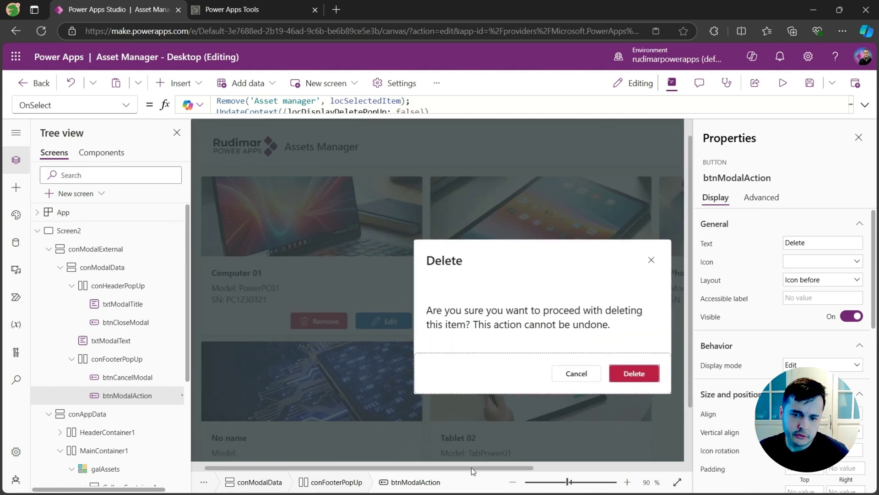
{"action": "scroll", "coordinate": [495, 465], "scroll_direction": "right", "scroll_amount": 4}
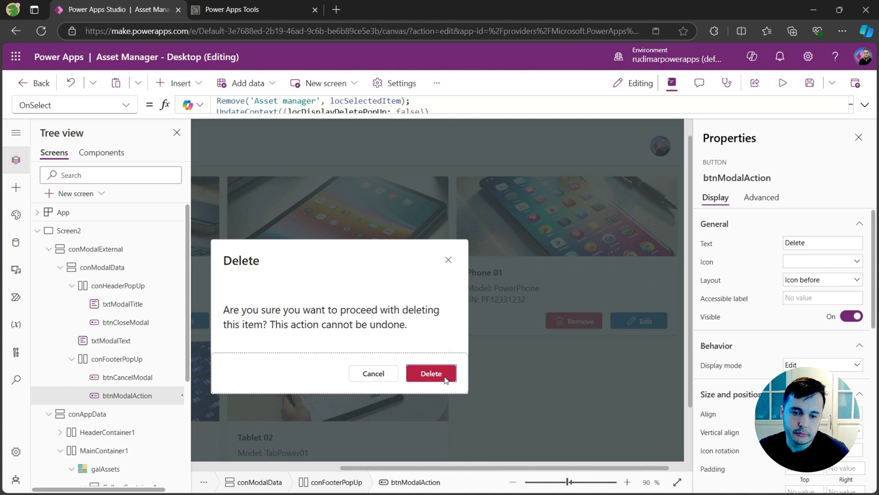
{"action": "left_click", "coordinate": [811, 264]}
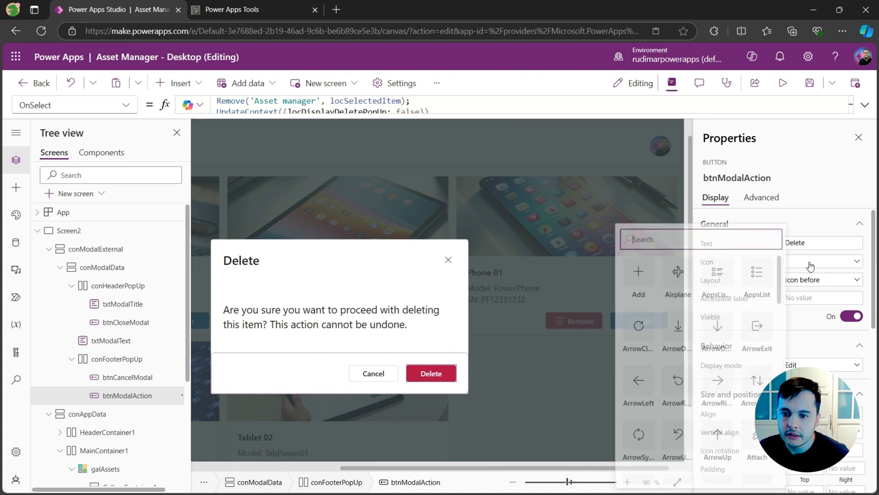
{"action": "type", "text": "delete"}
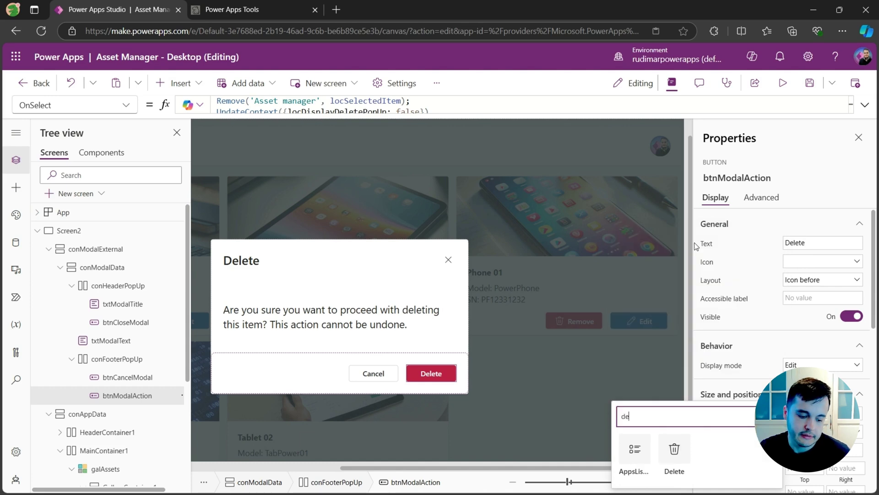
{"action": "left_click", "coordinate": [640, 447]}
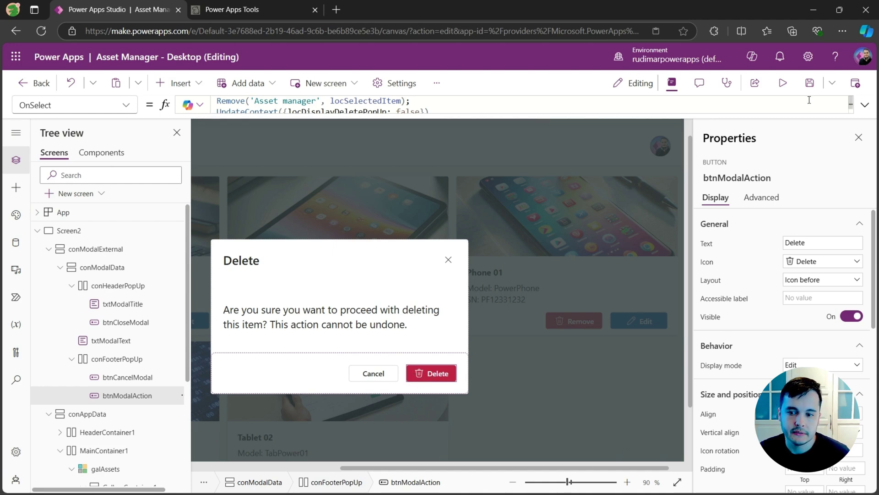
- Preview the app, dismiss the open pop-up with its close button, and delete the No name asset through the confirmation pop-up
{"action": "left_click", "coordinate": [783, 83]}
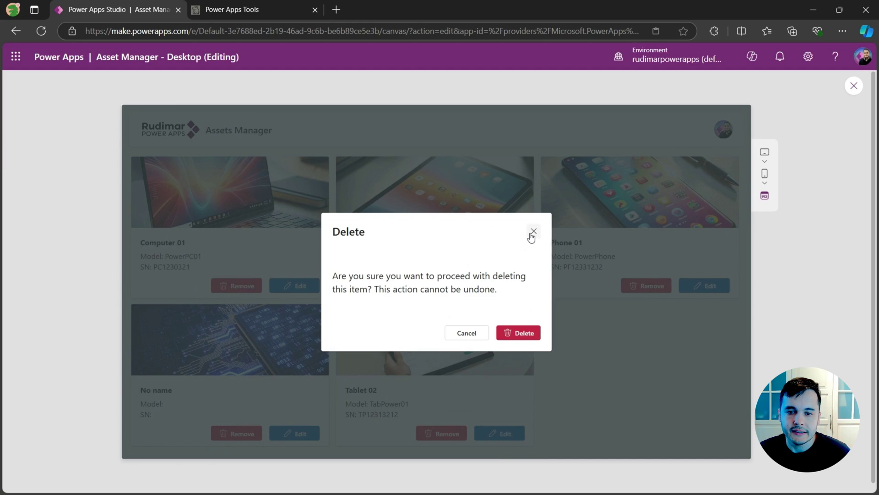
{"action": "left_click", "coordinate": [533, 231]}
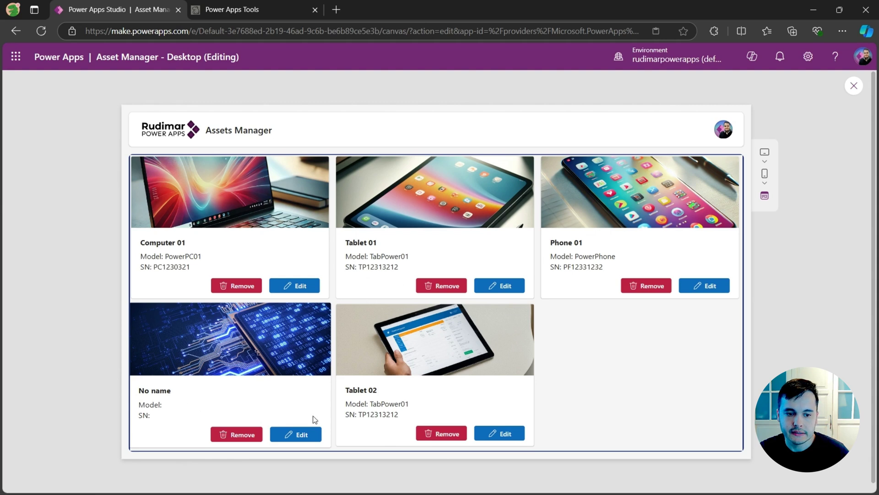
{"action": "left_click", "coordinate": [229, 435]}
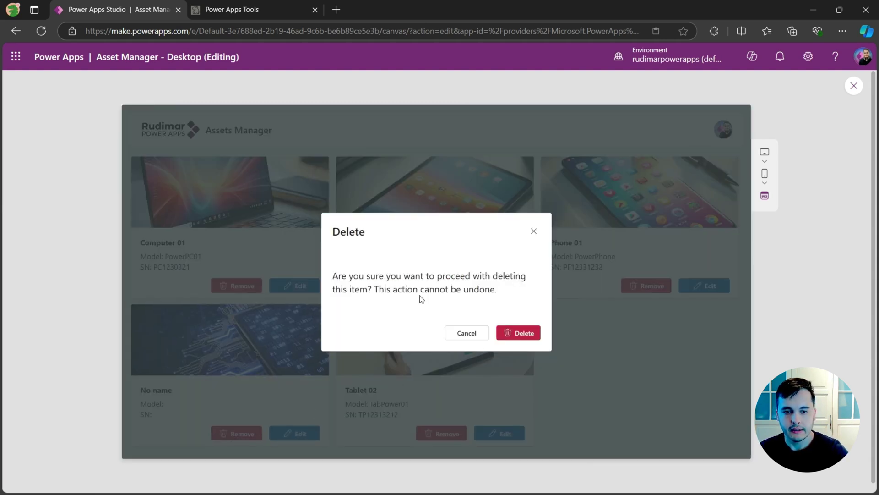
{"action": "left_click", "coordinate": [520, 334]}
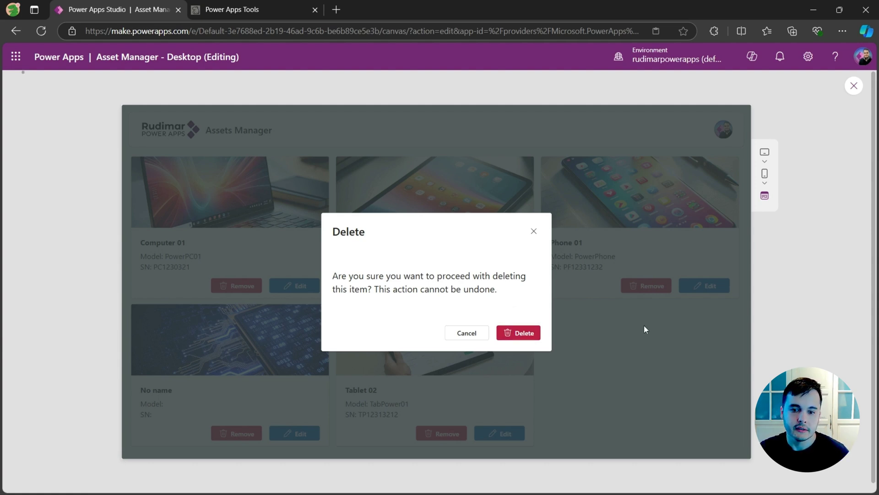